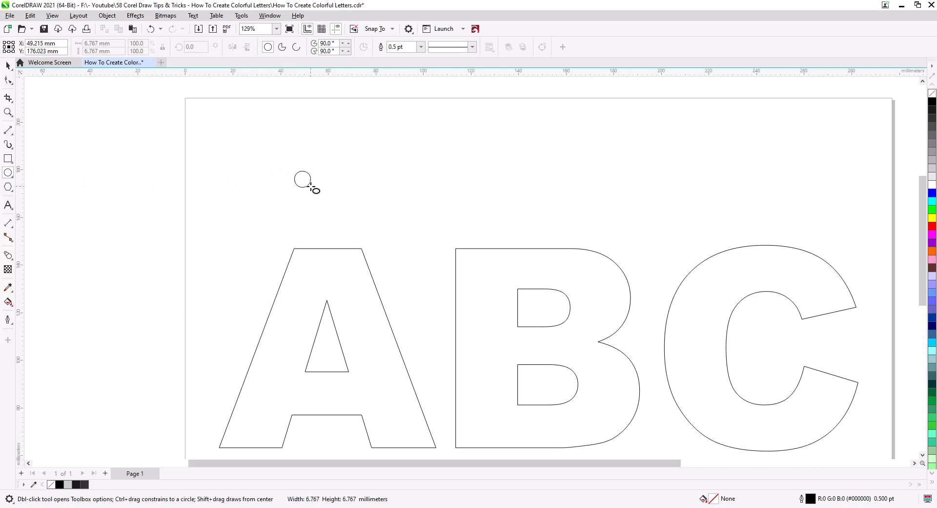
Move the small circle to about X 57 mm, Y 180 mm, centred above the letter A.
click(8, 65)
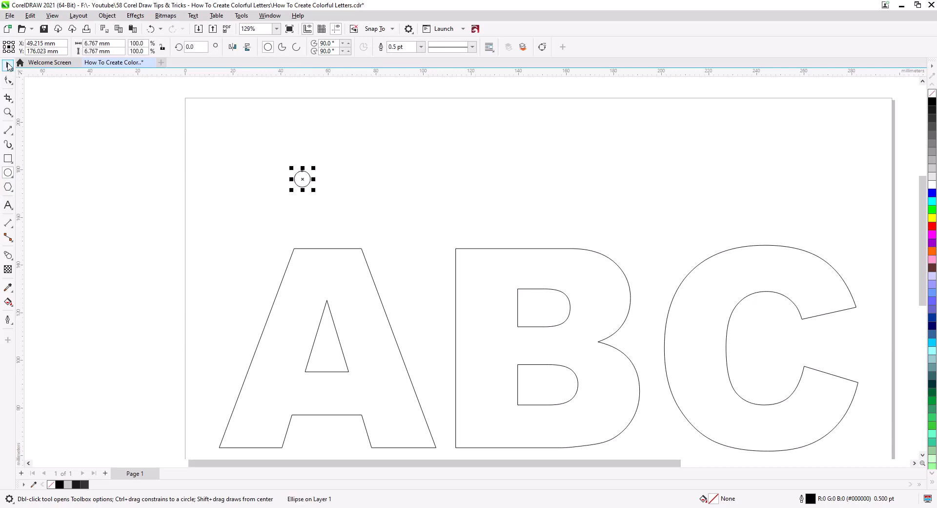
scroll(291, 168, up, 1)
scroll(291, 168, up, 2)
drag(309, 186, 343, 172)
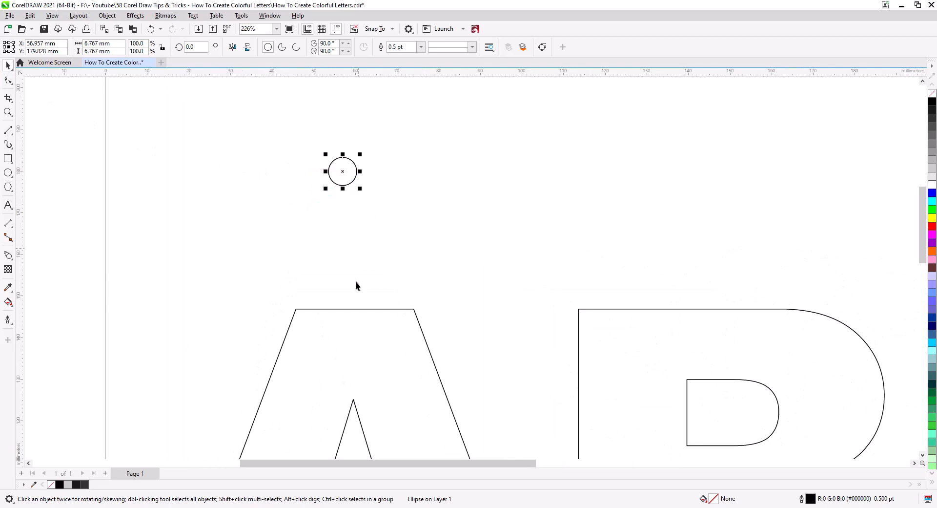
Apply a linear fountain fill running from top to bottom of the circle and open its fill settings for editing.
click(8, 303)
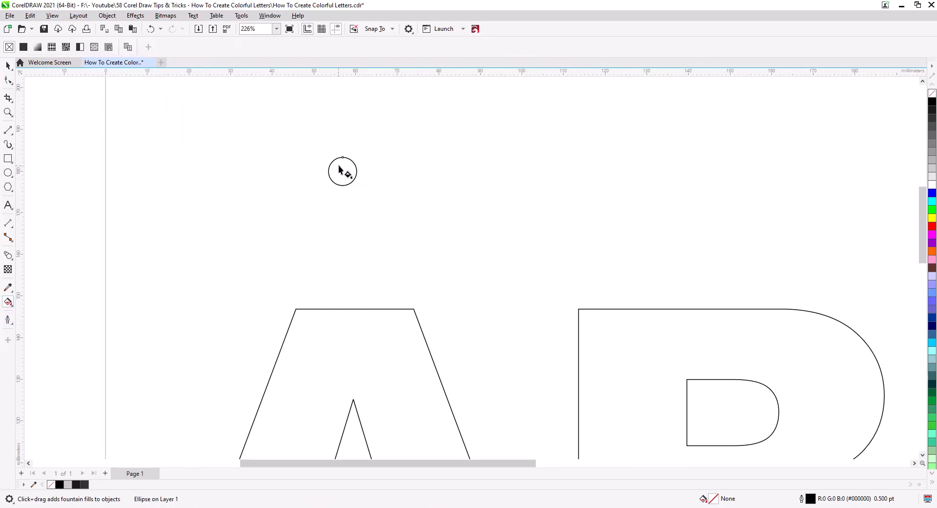
drag(343, 158, 344, 188)
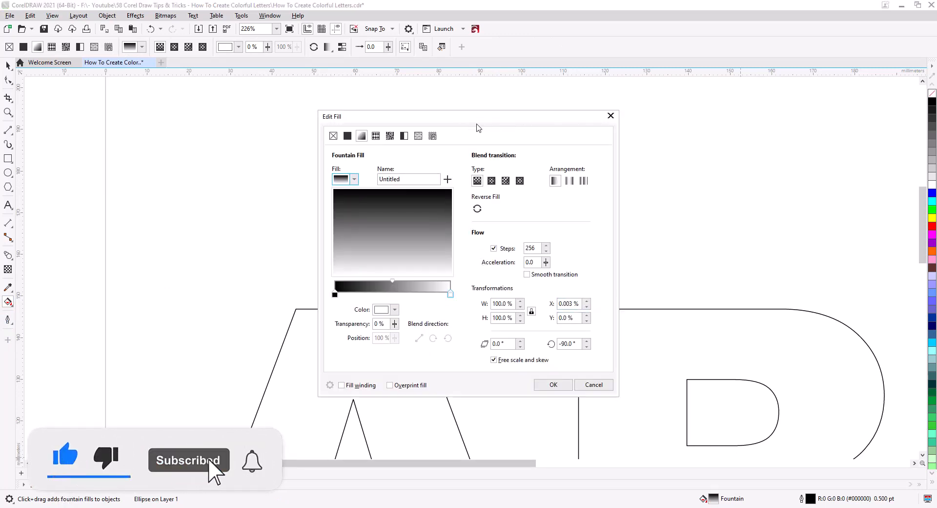
drag(470, 117, 592, 108)
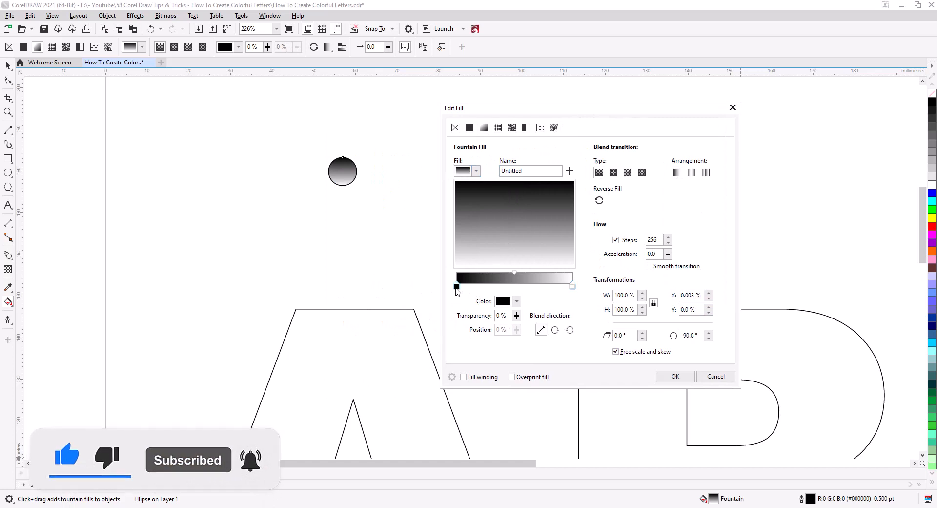
Set the start colour of the circle's fountain fill to orange-red #FF4C00.
click(457, 286)
click(516, 302)
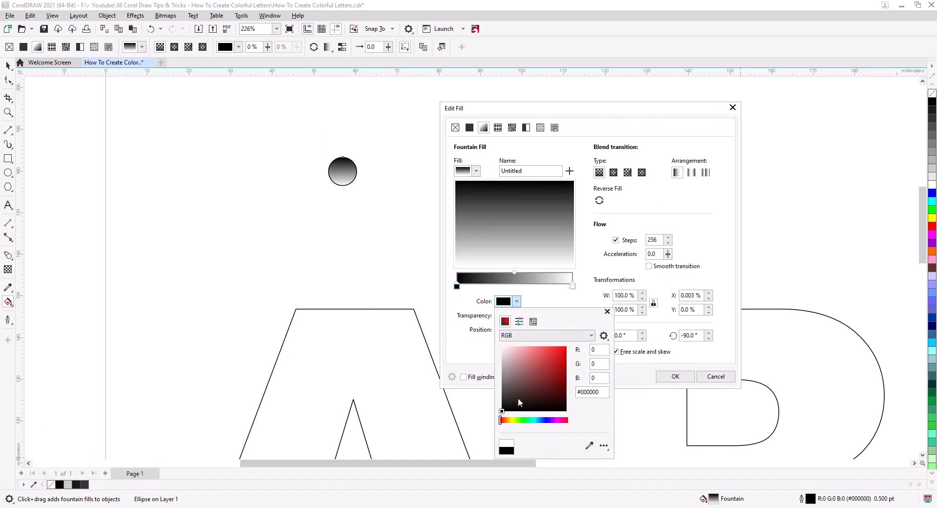
drag(502, 421, 503, 422)
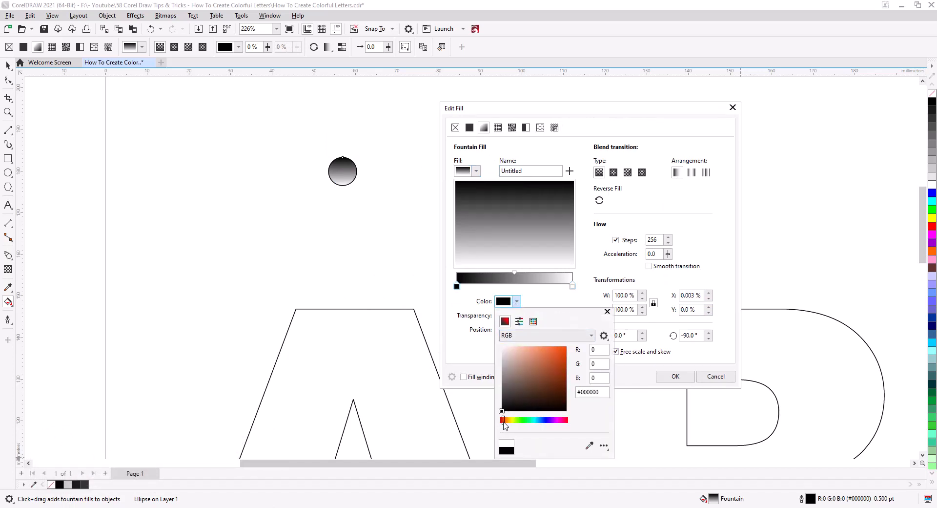
drag(543, 390, 579, 338)
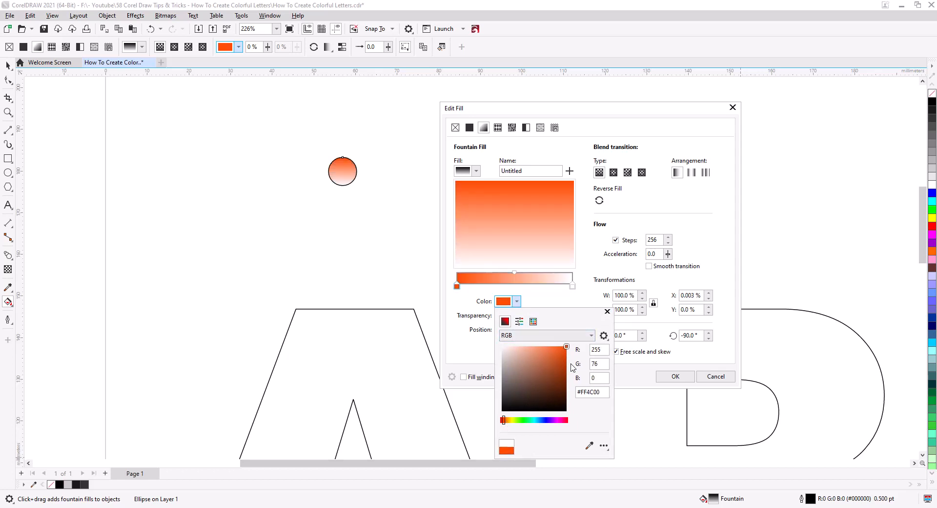
click(591, 299)
Set the end colour of the circle's fountain fill to yellow #FFFF00 and apply the fill.
click(573, 286)
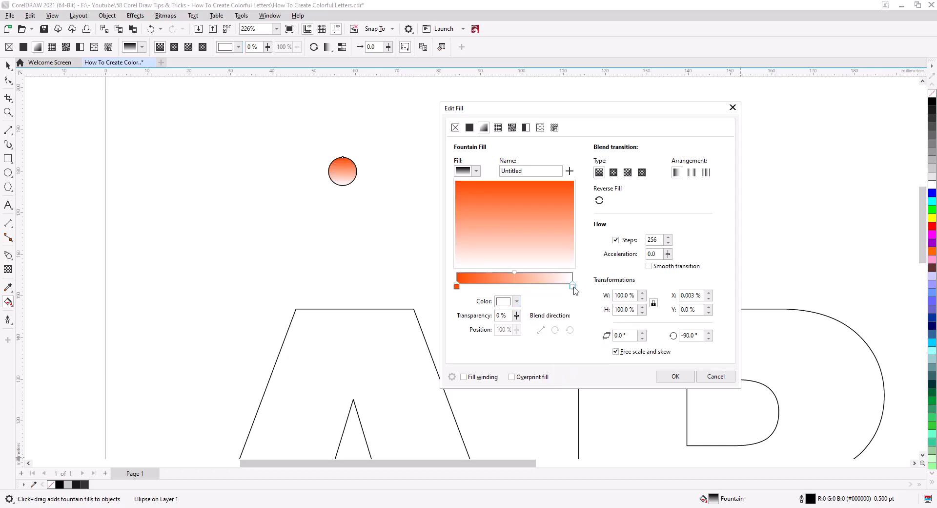
click(517, 302)
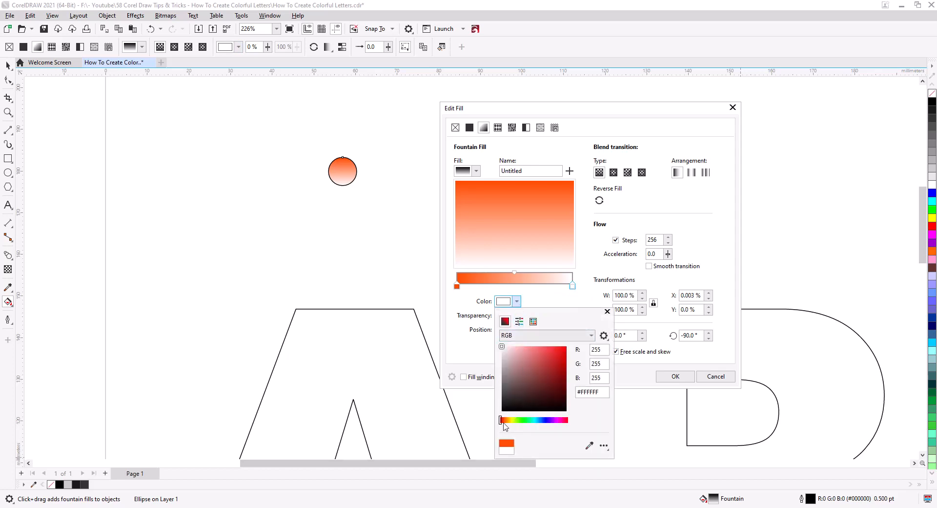
drag(502, 422, 510, 421)
drag(549, 365, 581, 342)
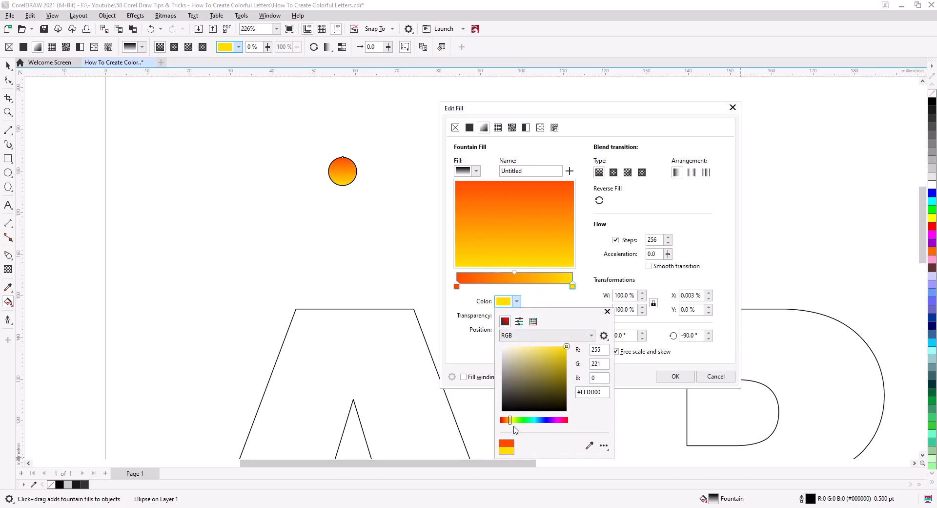
drag(511, 425, 513, 425)
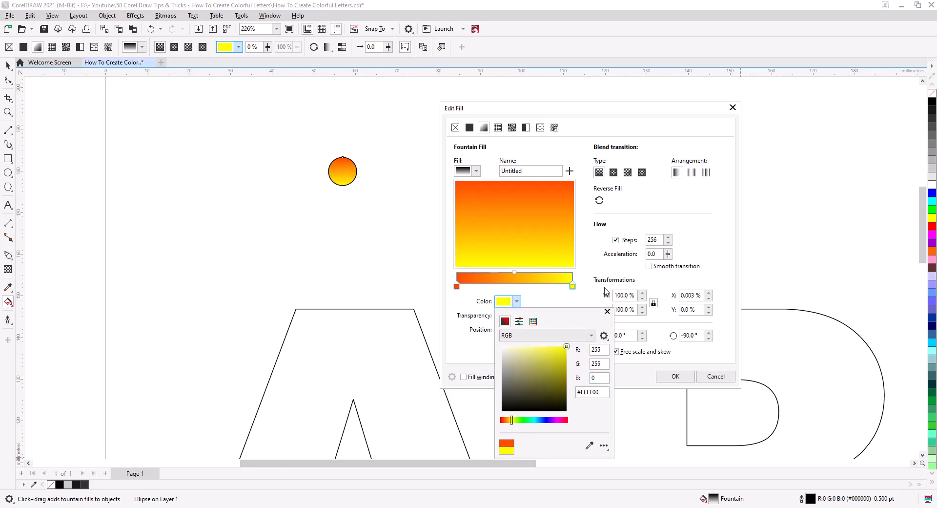
click(590, 242)
click(667, 375)
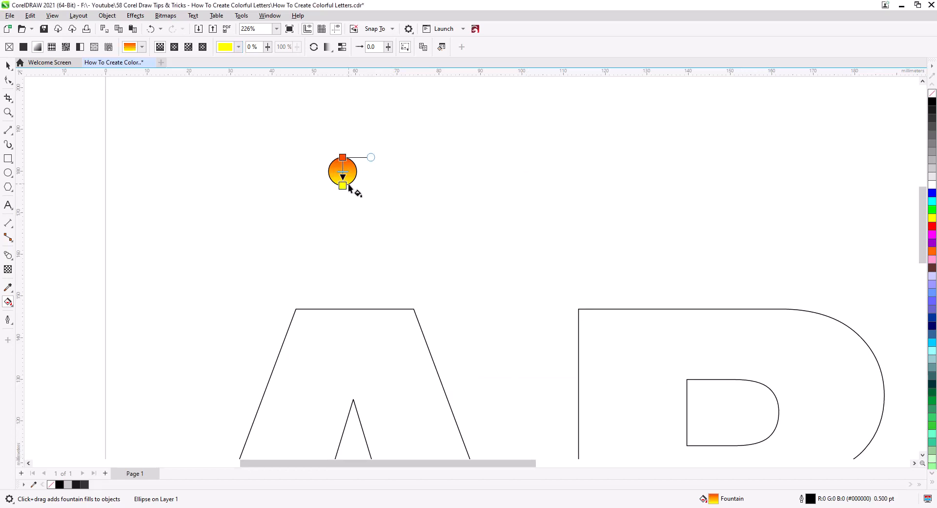
Place a copy of the gradient circle above the letter B, level with the original, at about X 145 mm.
click(7, 66)
drag(420, 210, 564, 214)
click(576, 232)
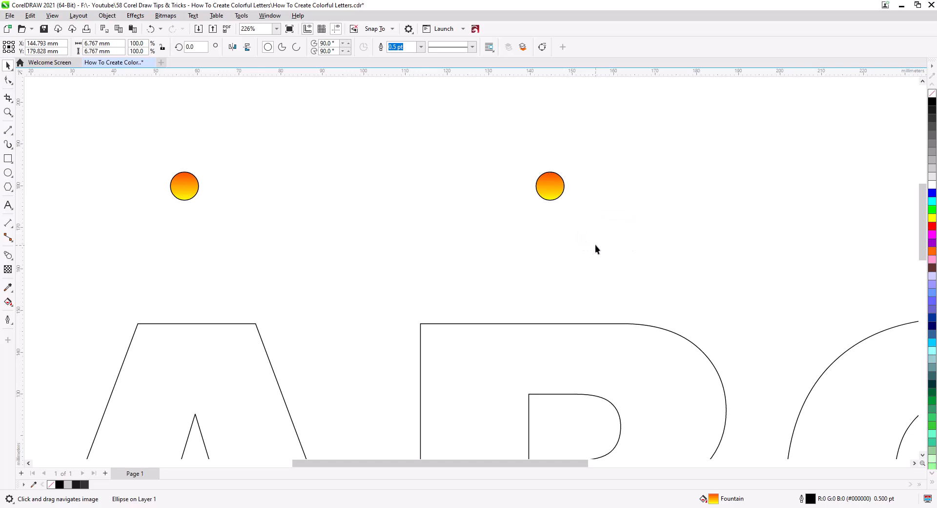
click(583, 236)
click(559, 198)
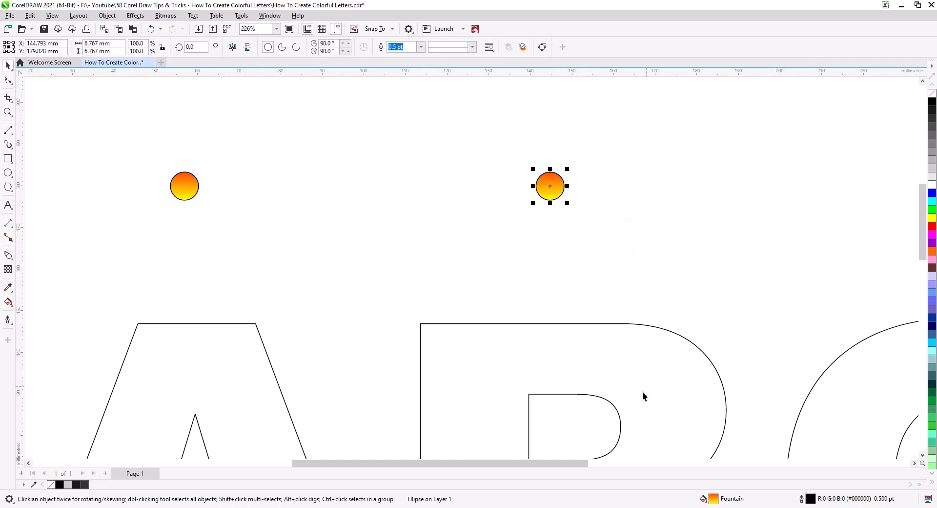
Edit the fountain fill of the circle above the B, setting its start colour to blue #005EFF.
double_click(714, 498)
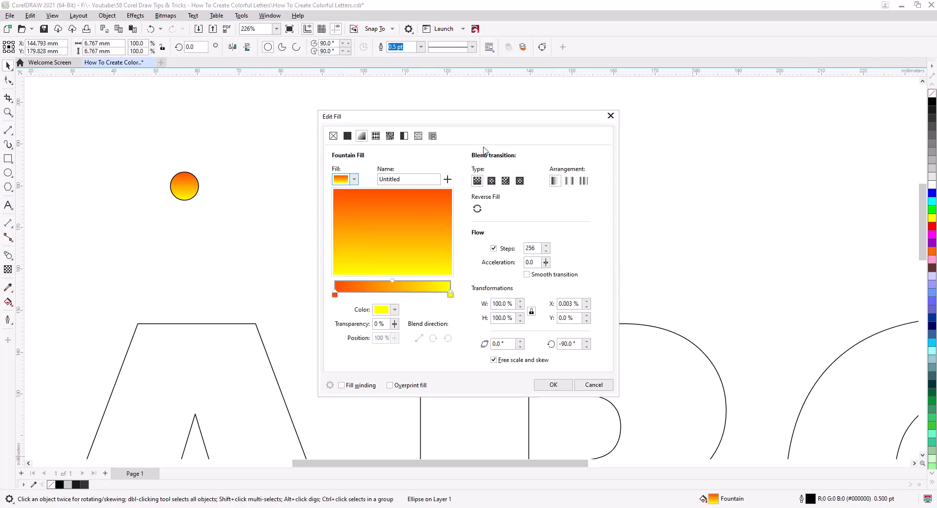
drag(460, 118, 765, 115)
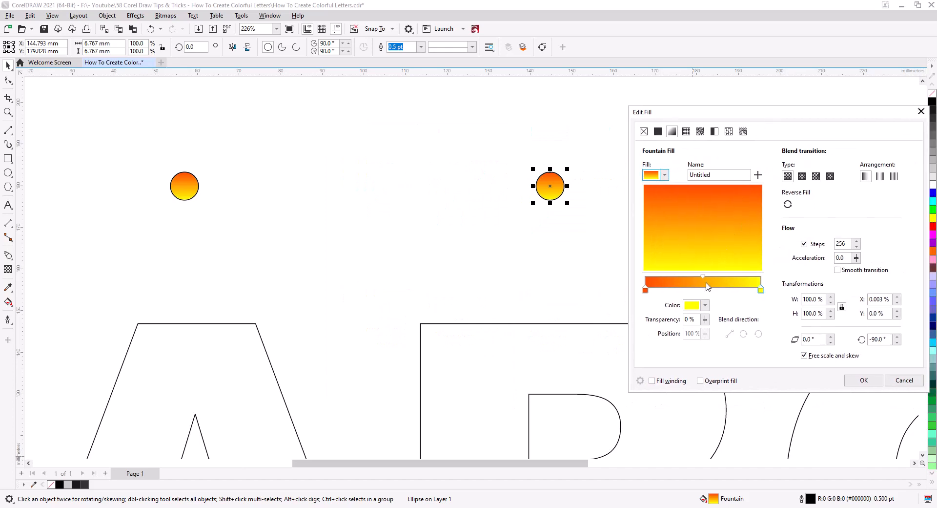
click(645, 291)
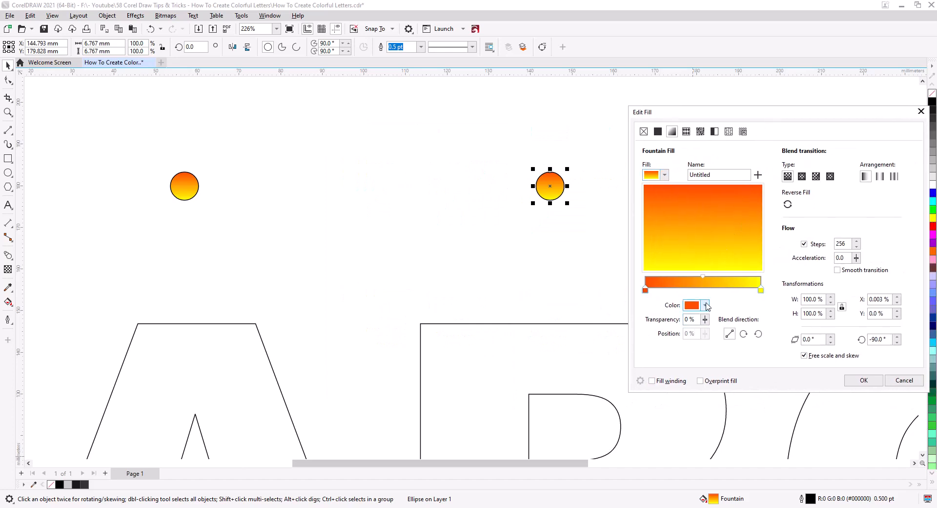
click(706, 305)
drag(722, 425, 730, 424)
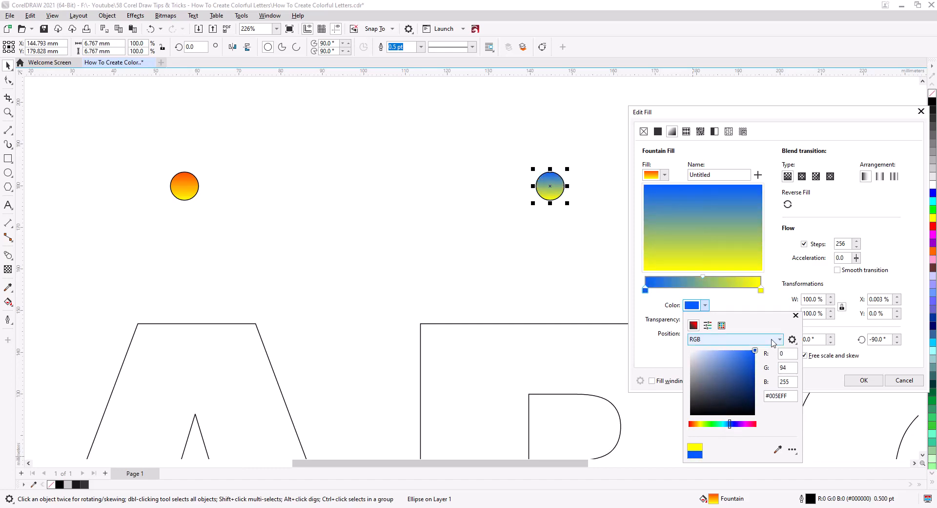
click(761, 292)
Set the end colour of the B circle's fountain fill to pale blue #C5EDF0.
click(761, 291)
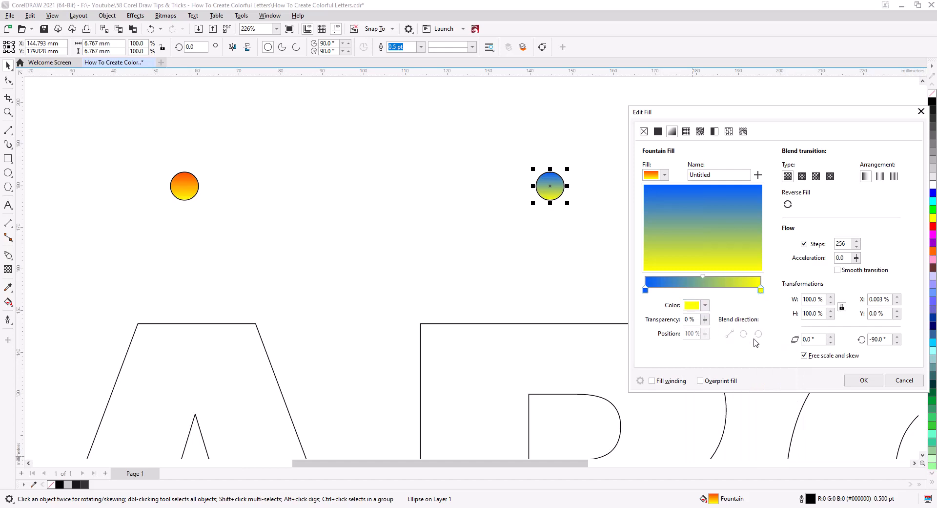
click(705, 306)
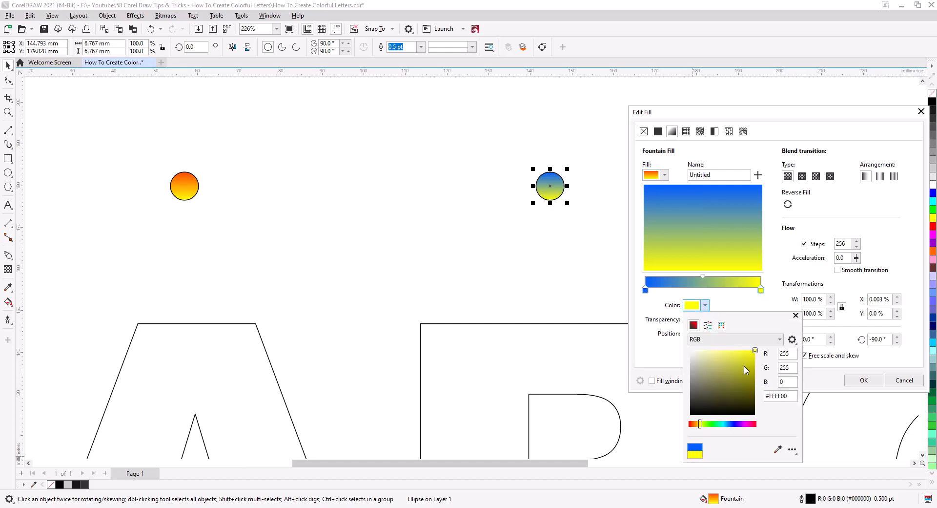
drag(740, 354, 710, 361)
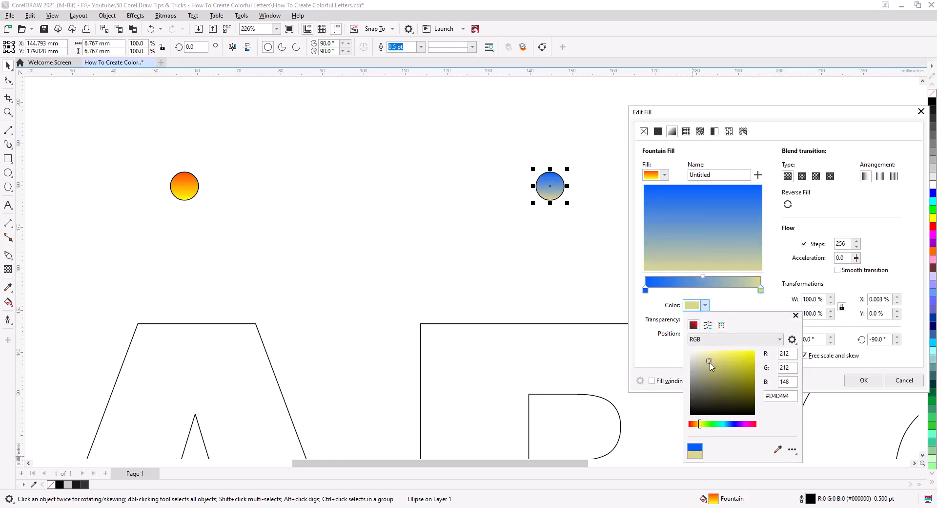
drag(718, 423, 724, 424)
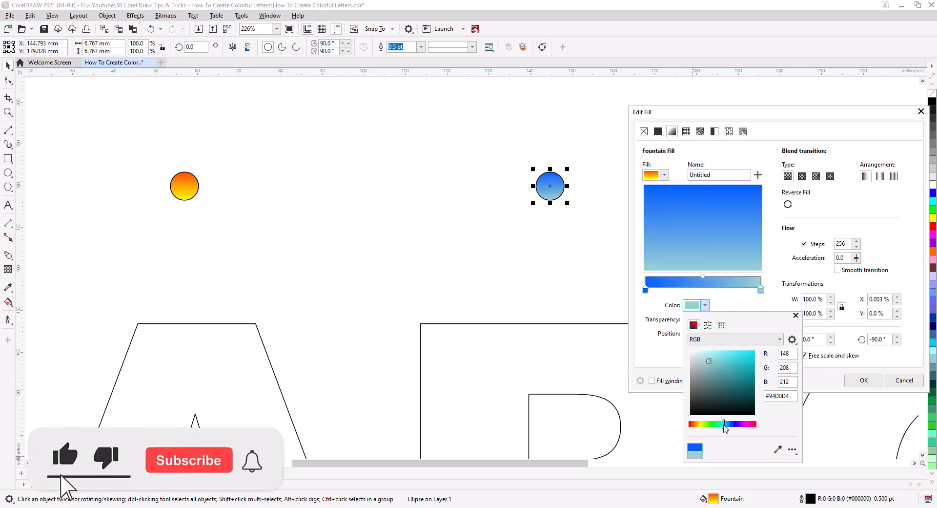
click(704, 357)
drag(704, 357, 707, 363)
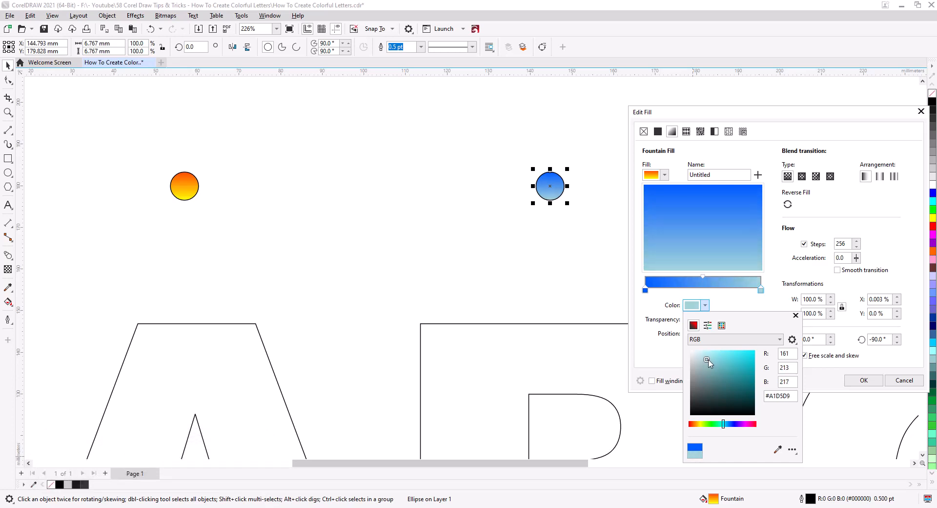
drag(707, 359, 702, 354)
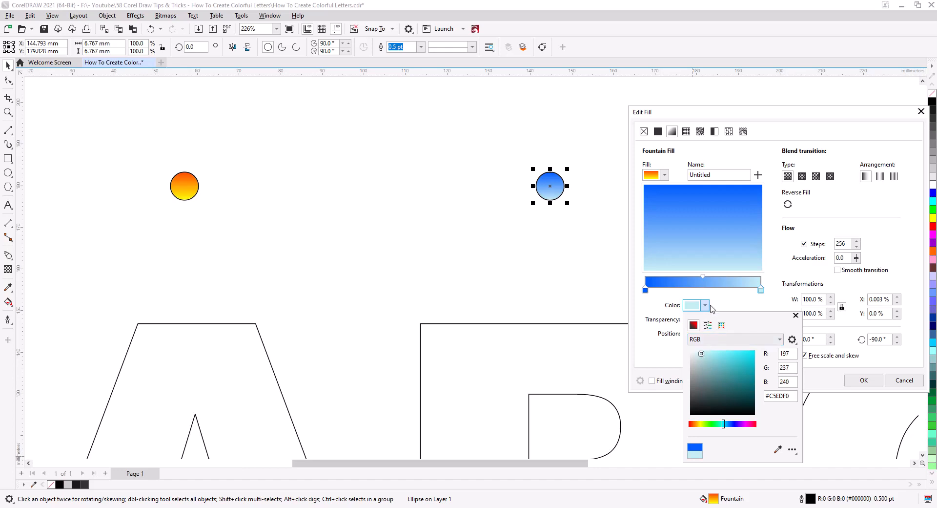
Shift the midpoint of the blue gradient to position 44% and apply the fill.
click(704, 279)
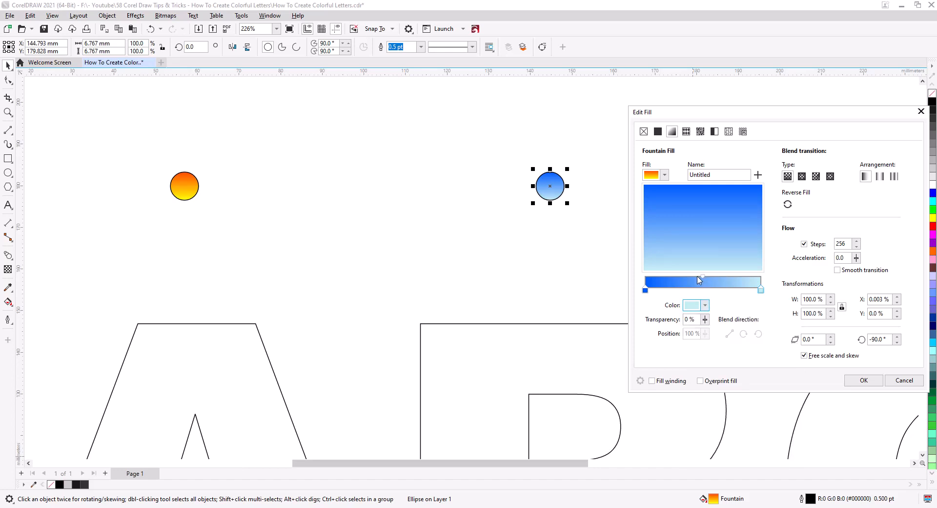
click(701, 277)
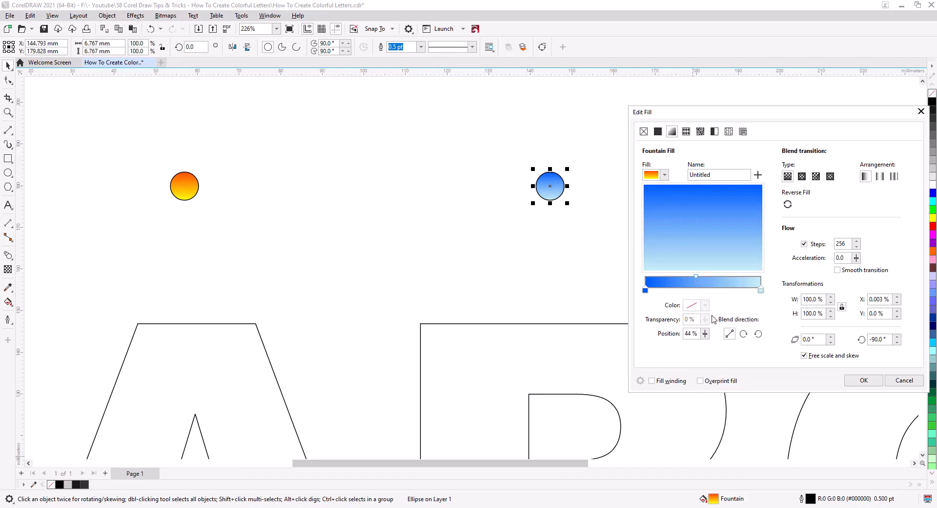
click(863, 381)
Place a copy of the blue gradient circle above the letter C, at the same height, at about X 242 mm.
drag(637, 274, 360, 272)
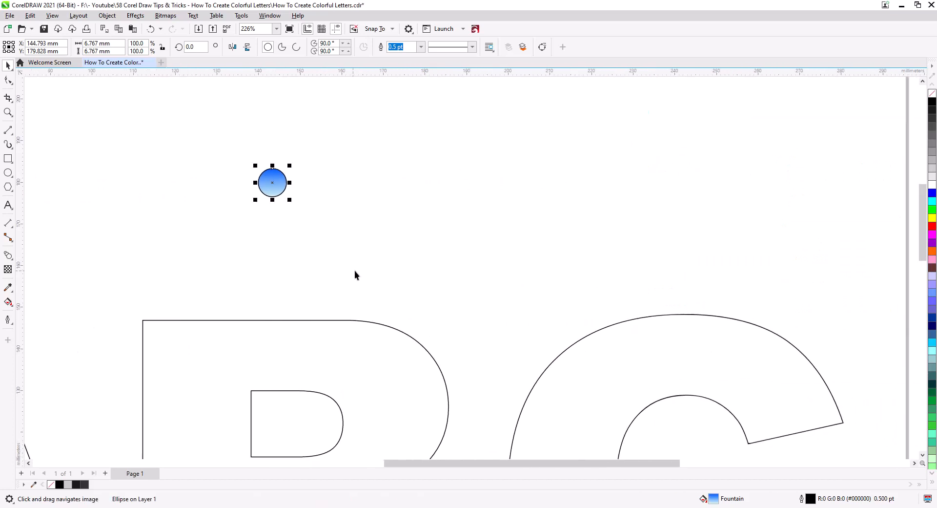
drag(280, 189, 684, 218)
click(707, 236)
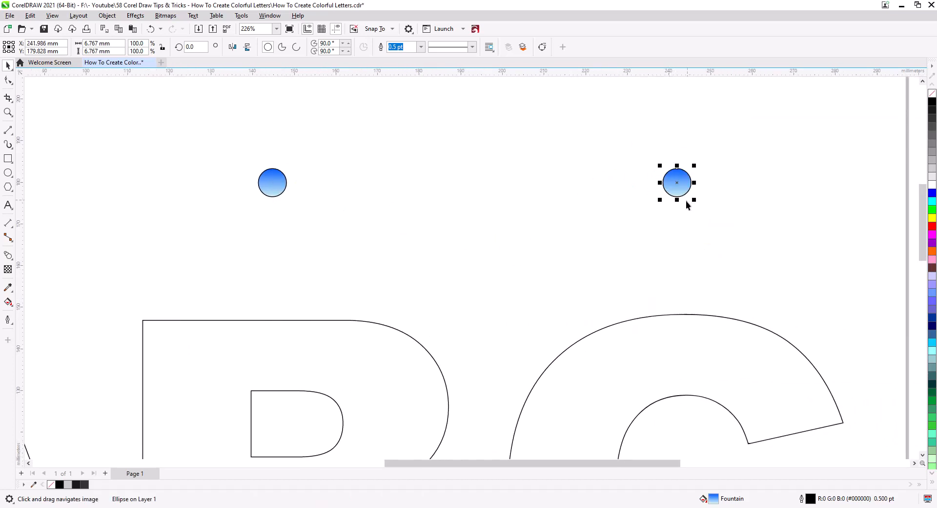
Edit the fountain fill of the circle above the C, setting its start colour to red #FF0000.
double_click(713, 498)
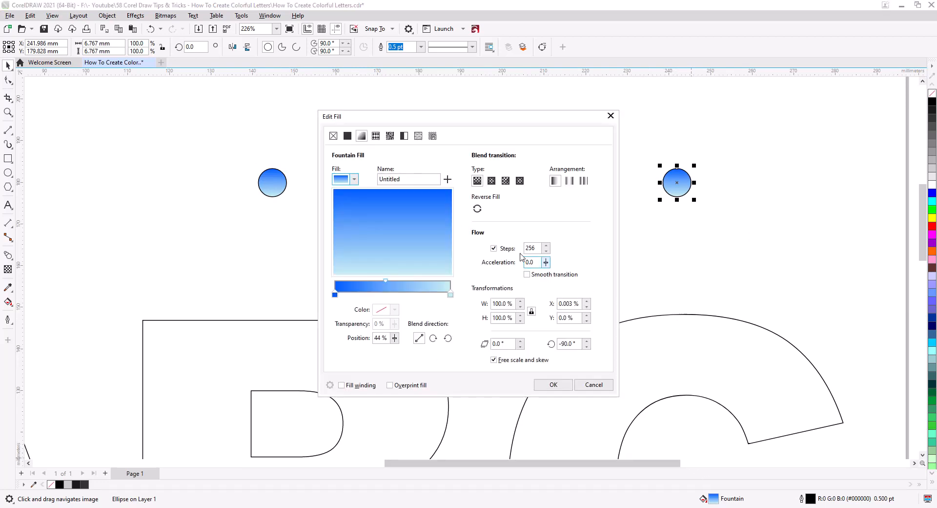
click(334, 294)
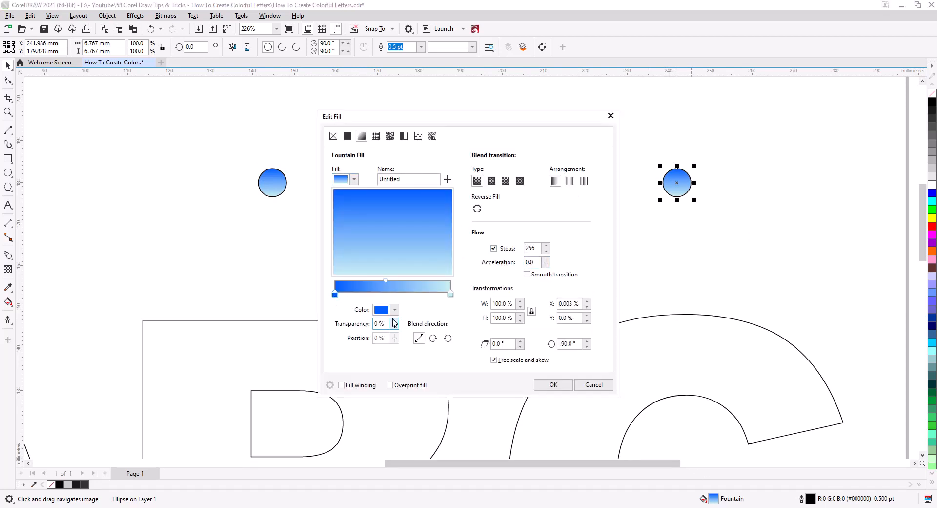
click(395, 310)
drag(434, 428, 446, 428)
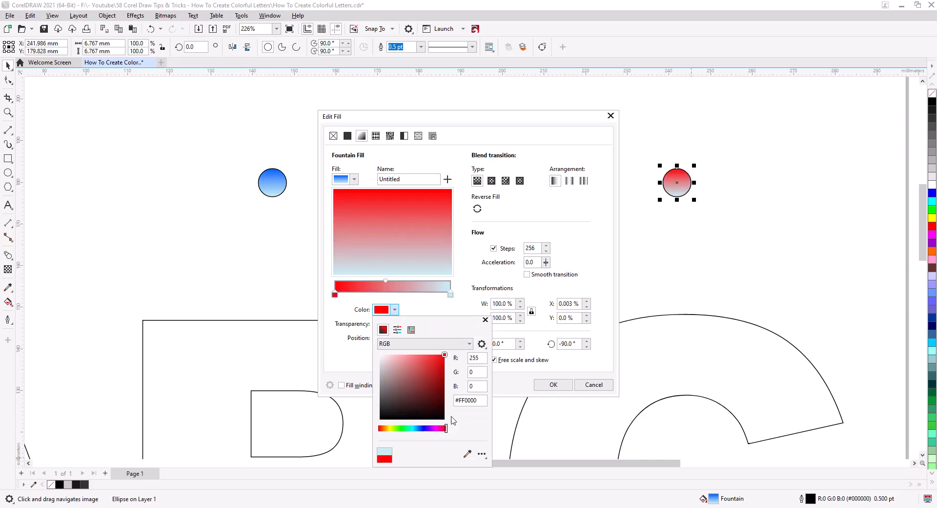
click(452, 294)
Set the end colour of the C circle's fountain fill to blue #0009FF.
click(450, 295)
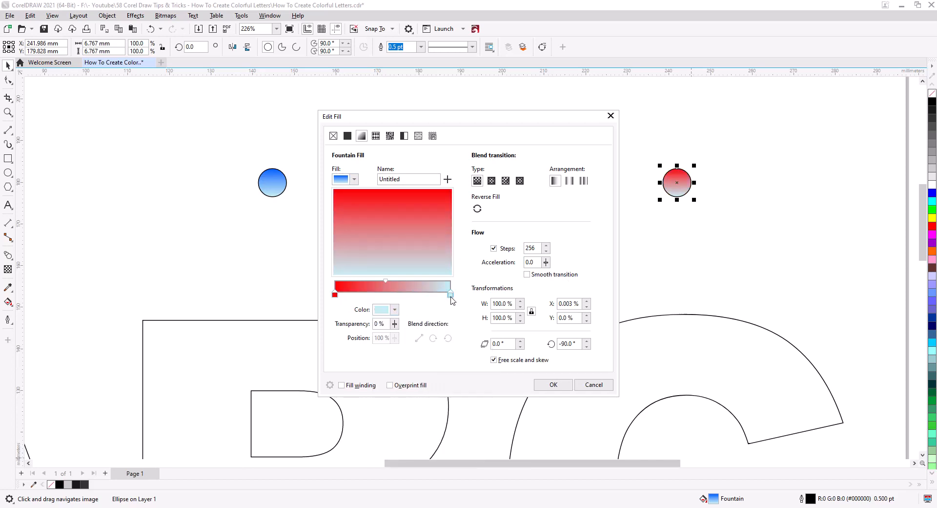
click(395, 310)
click(423, 428)
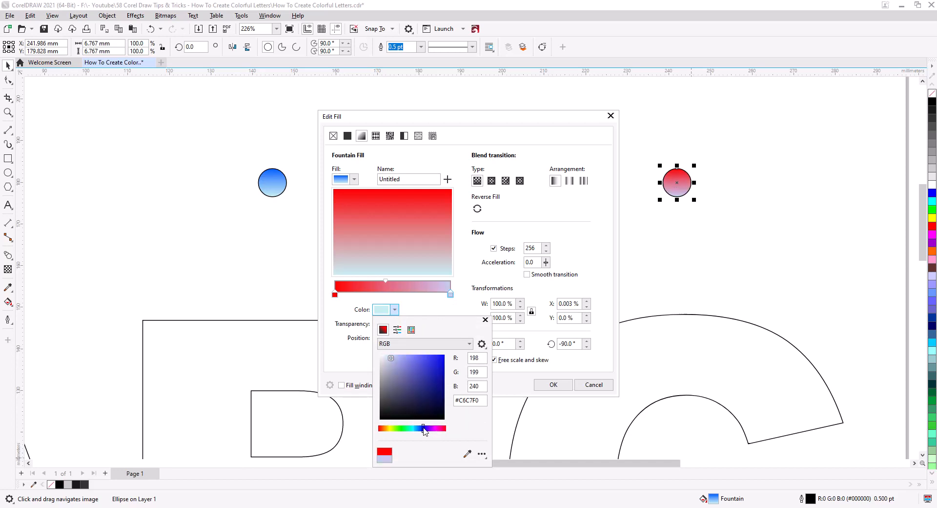
drag(430, 395, 447, 352)
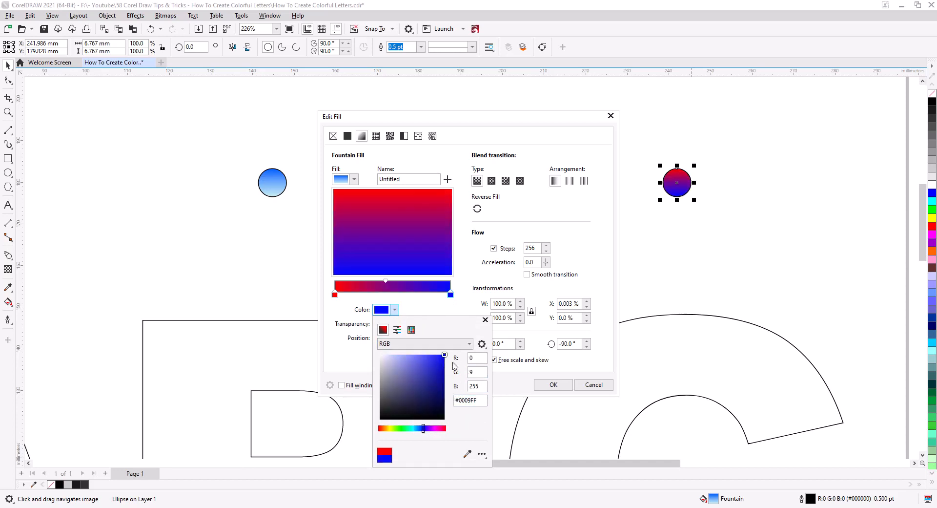
Apply the red-to-blue fountain fill to the circle above the C and deselect it.
click(556, 386)
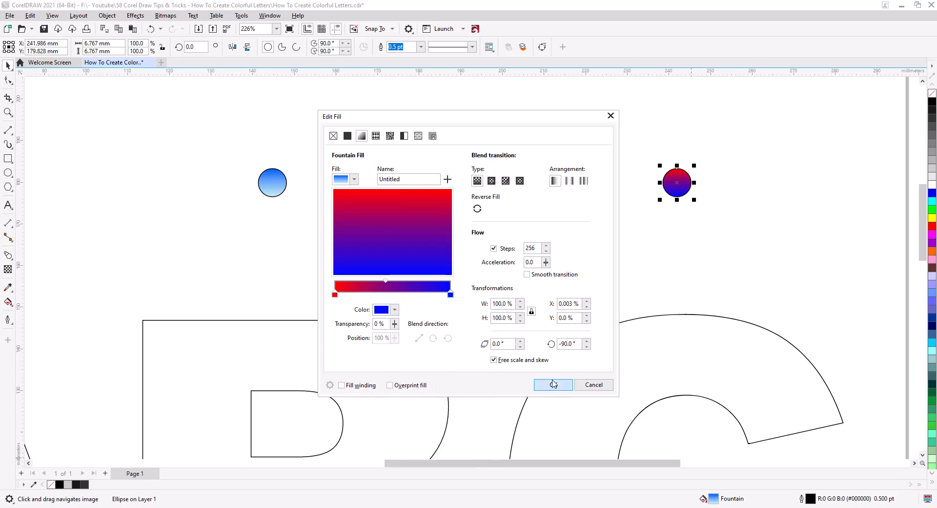
click(557, 385)
scroll(536, 274, down, 2)
drag(531, 309, 588, 302)
click(724, 243)
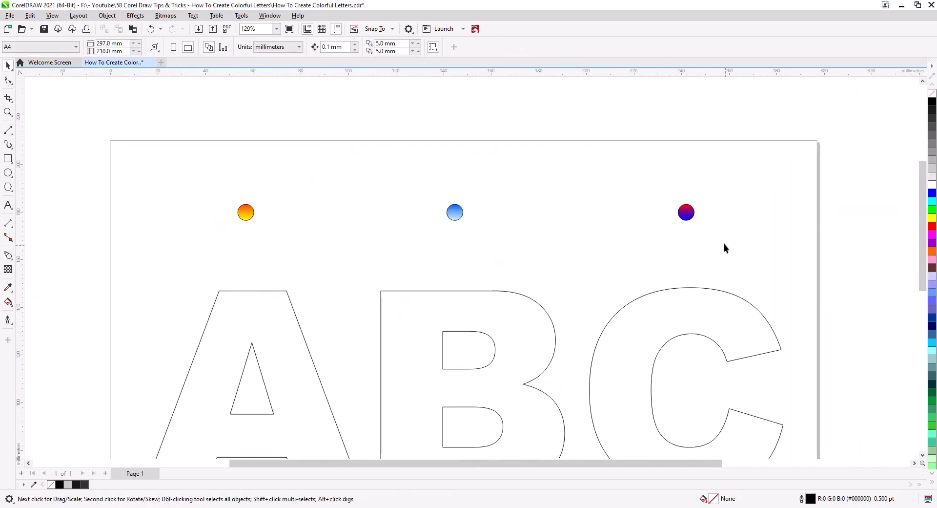
Place a copy of all three gradient circles directly below the originals, above the letters.
drag(232, 183, 335, 230)
click(302, 262)
click(313, 237)
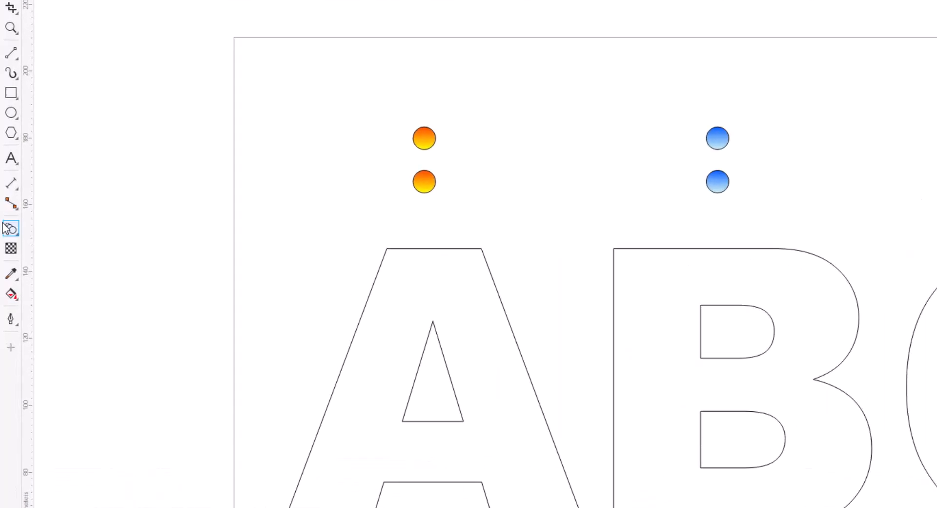
Blend the two orange circles above the A into each other and remove the blend's outline.
click(8, 254)
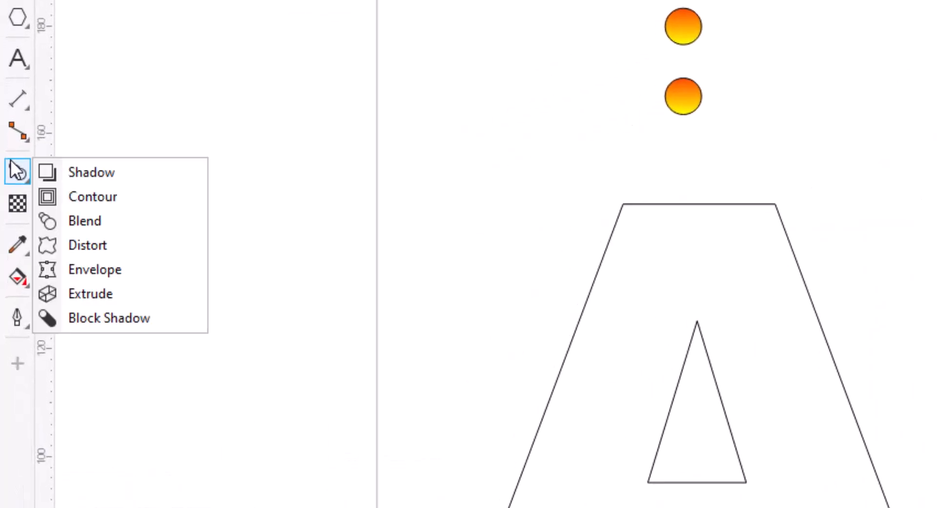
click(134, 220)
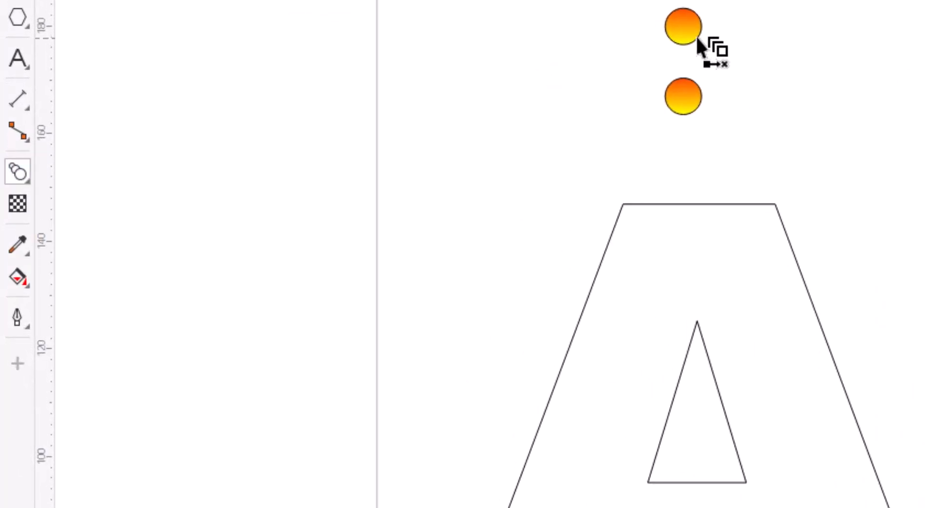
drag(687, 27, 691, 98)
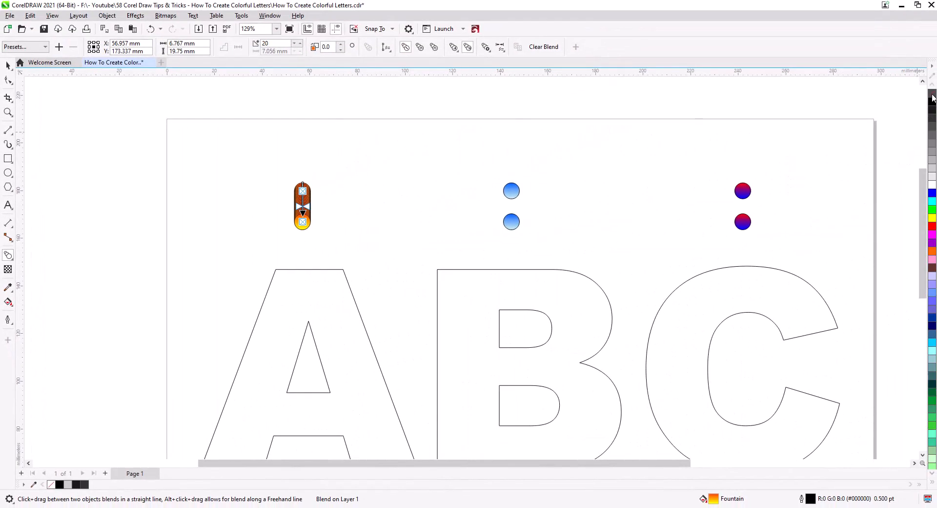
right_click(932, 94)
scroll(303, 225, up, 3)
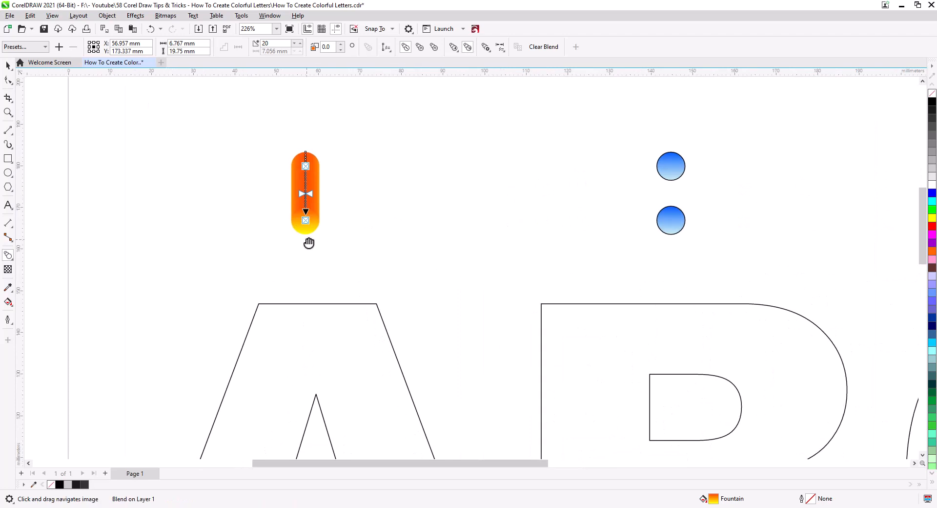
Attach the orange blend to the outline of the letter A as its new path.
drag(308, 240, 318, 159)
scroll(327, 171, down, 3)
drag(381, 227, 384, 205)
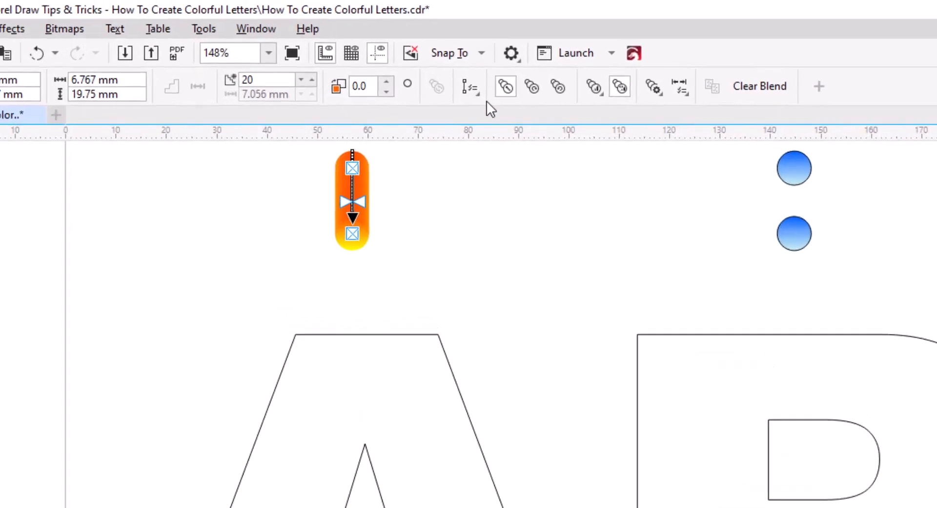
click(389, 49)
click(528, 127)
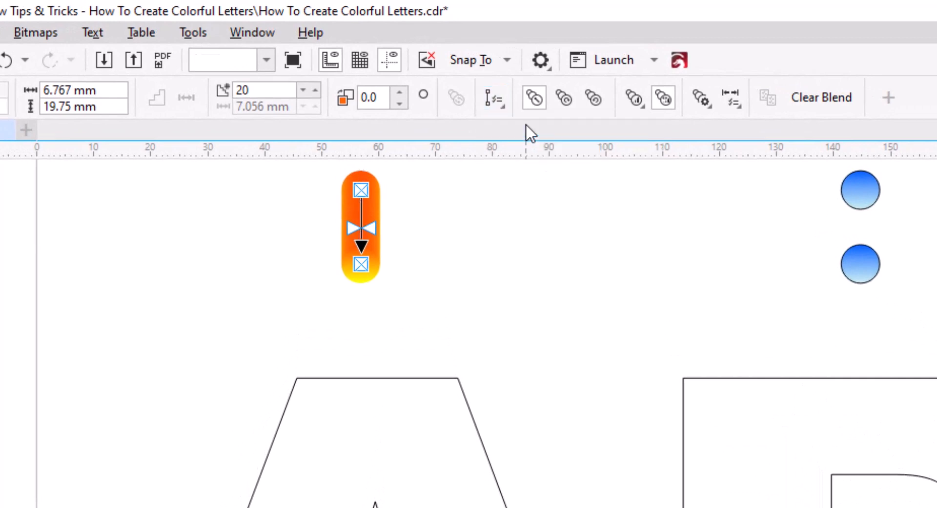
click(466, 401)
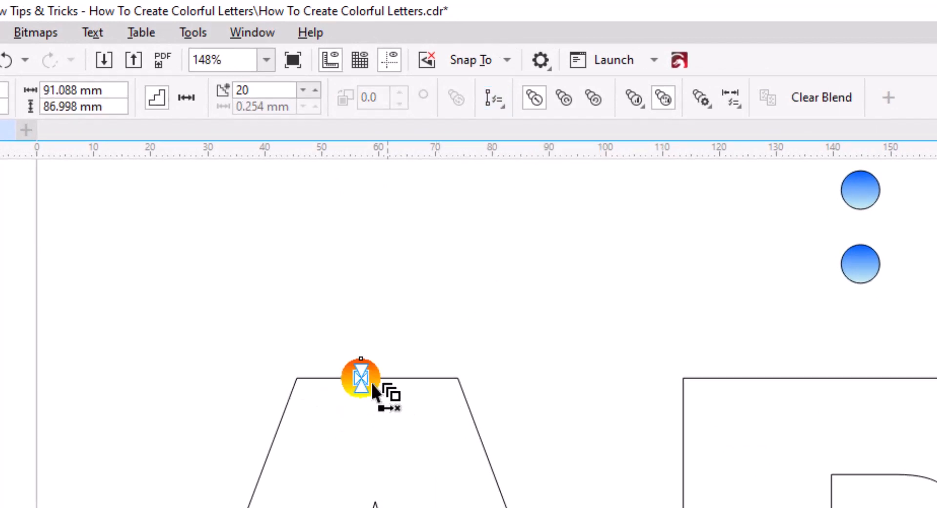
Spread the orange blend by moving its end circles along the A's outline to the upper and lower inner corners of the right foot.
drag(361, 377, 492, 507)
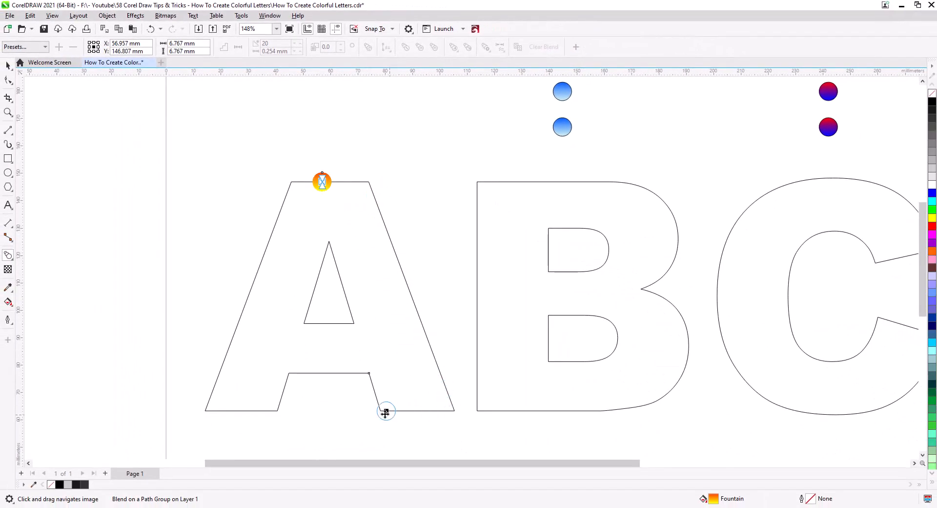
drag(386, 412, 380, 411)
drag(310, 182, 369, 375)
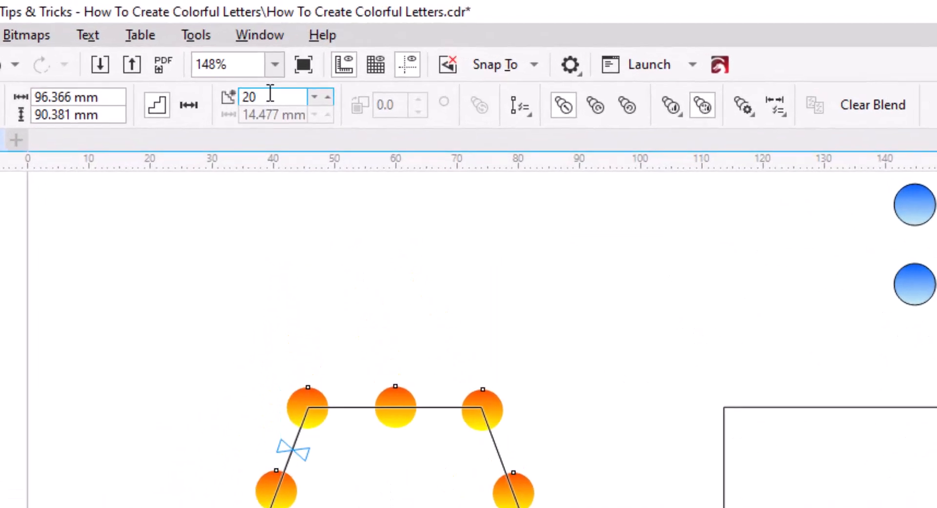
Set the orange blend to 1000 steps, blend it along the full path of the A, and deselect it.
click(274, 47)
text(1000)
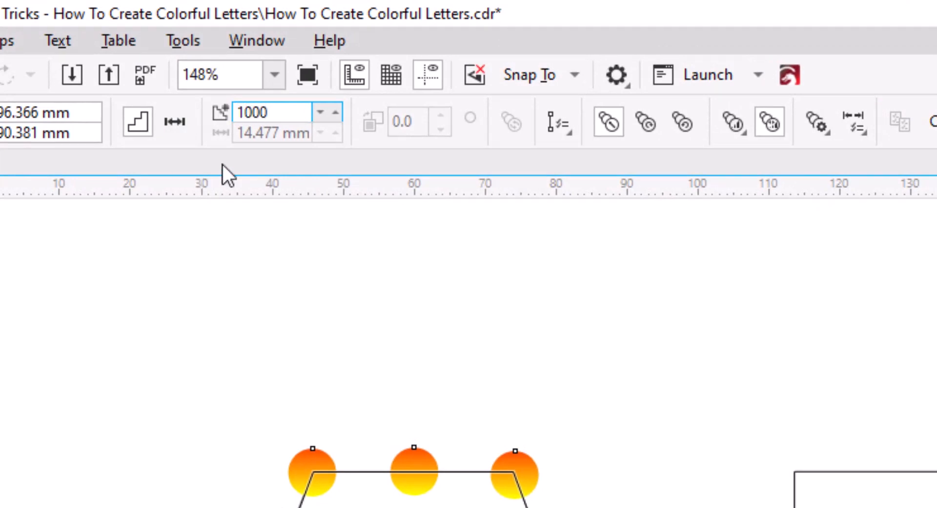
key(Return)
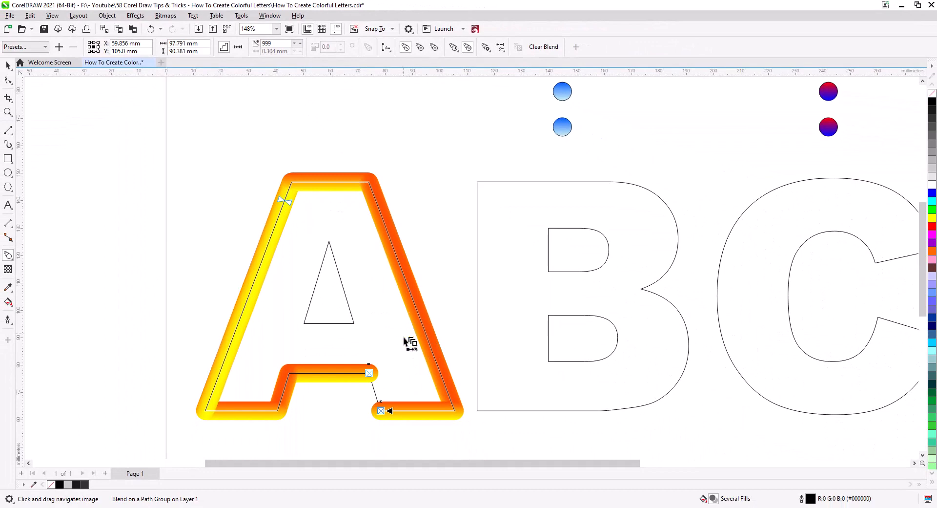
click(486, 47)
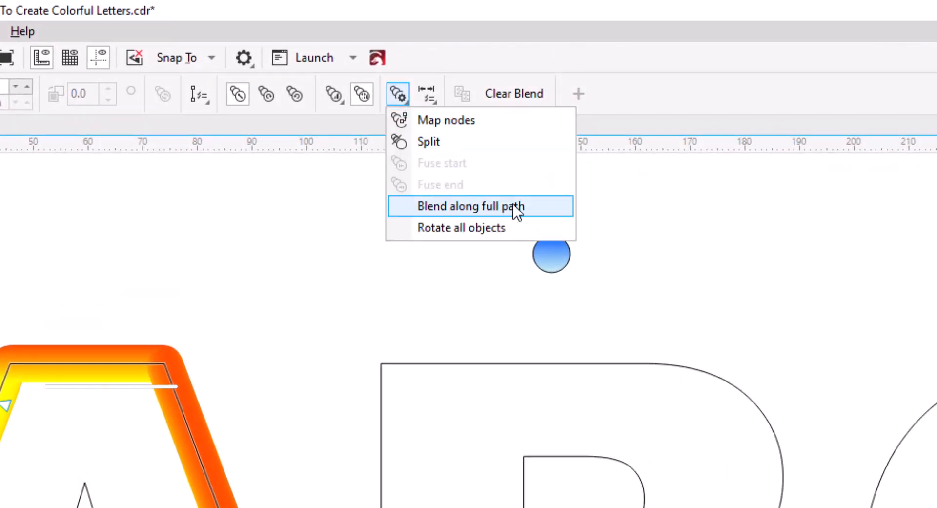
click(499, 206)
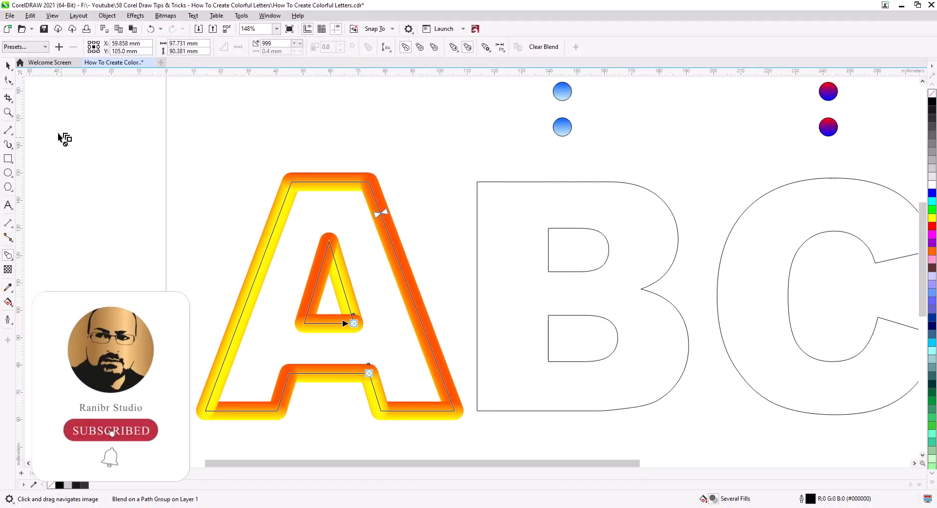
click(8, 65)
click(86, 201)
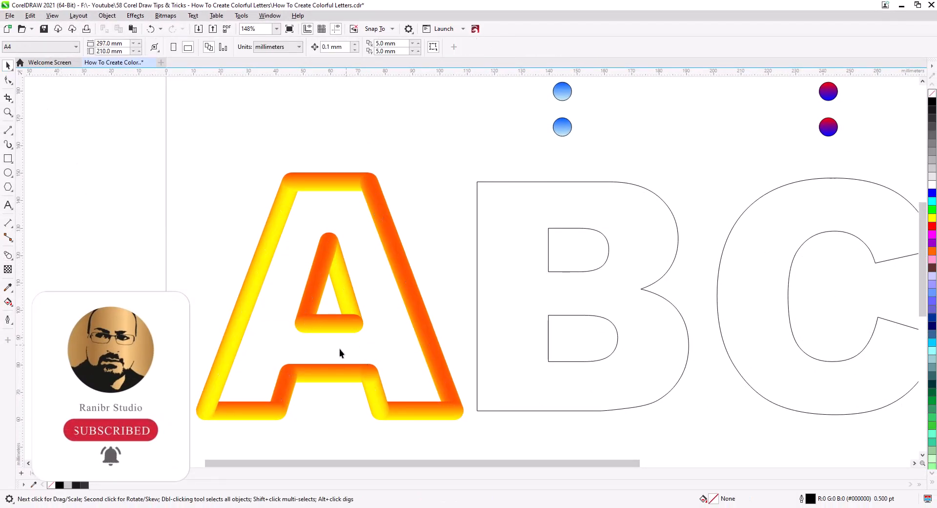
Blend the two blue circles above the B into each other and remove the blend's outline.
drag(368, 357, 204, 356)
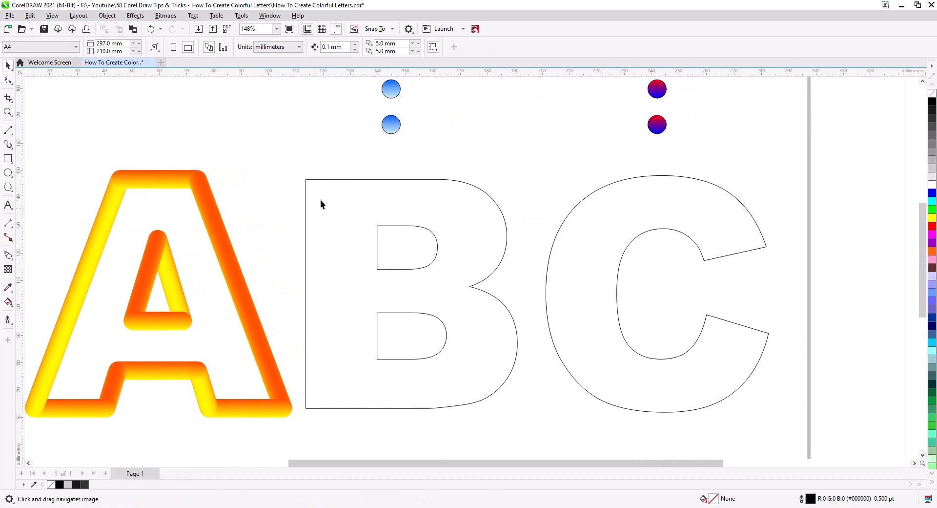
click(389, 95)
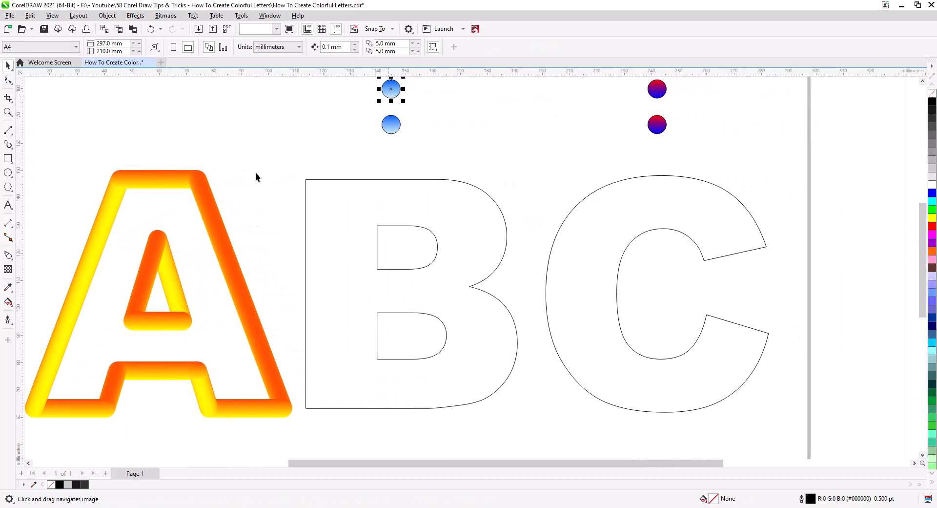
click(7, 257)
drag(392, 90, 392, 125)
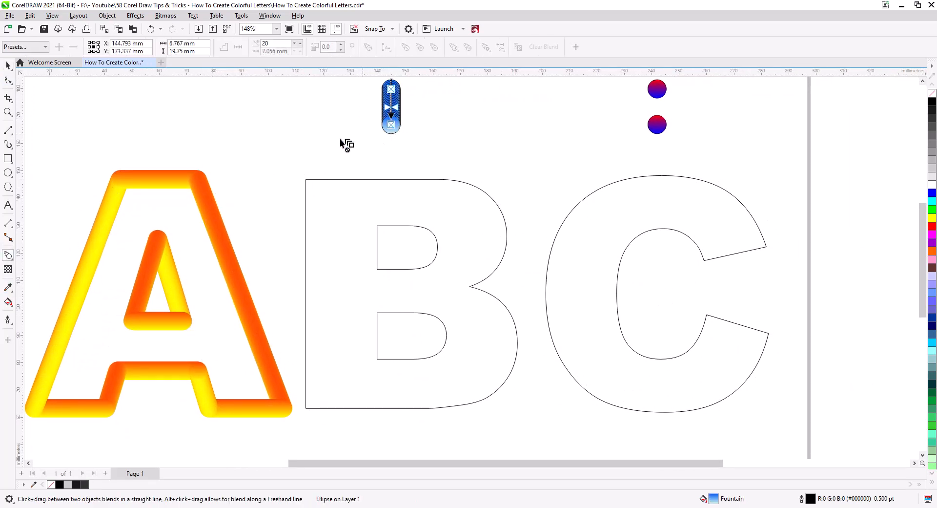
right_click(931, 94)
Attach the blue blend to the outline of the letter B as its new path.
click(387, 47)
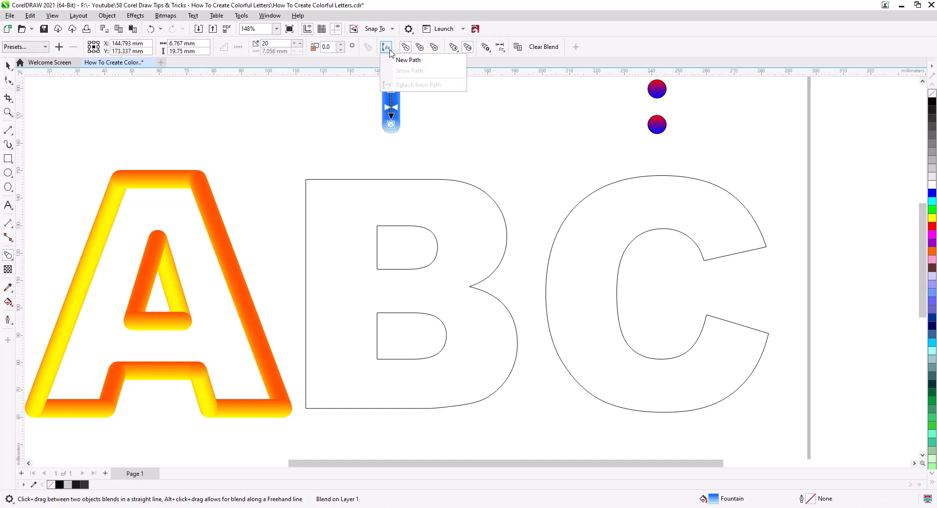
click(401, 59)
click(451, 182)
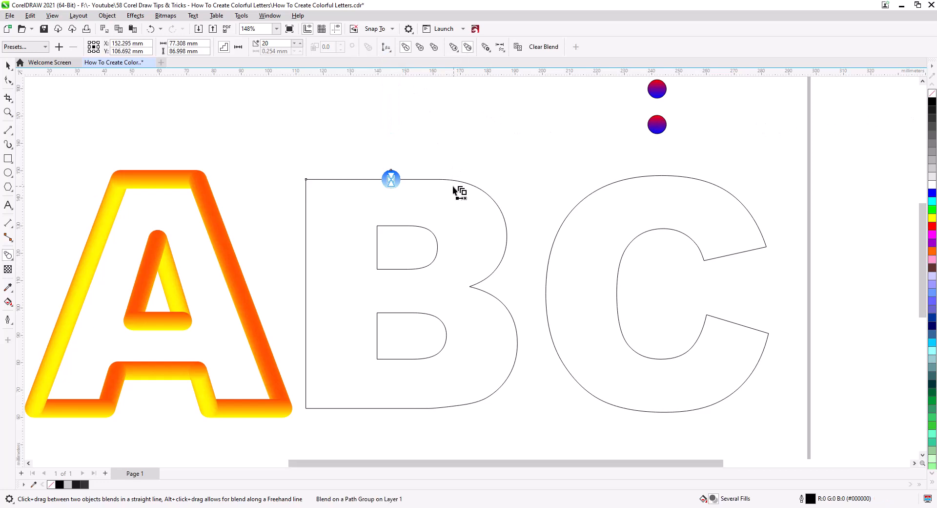
Spread the blue blend by moving its end circles along the B's outline to the lower curve and the upper-left corner.
drag(391, 179, 470, 287)
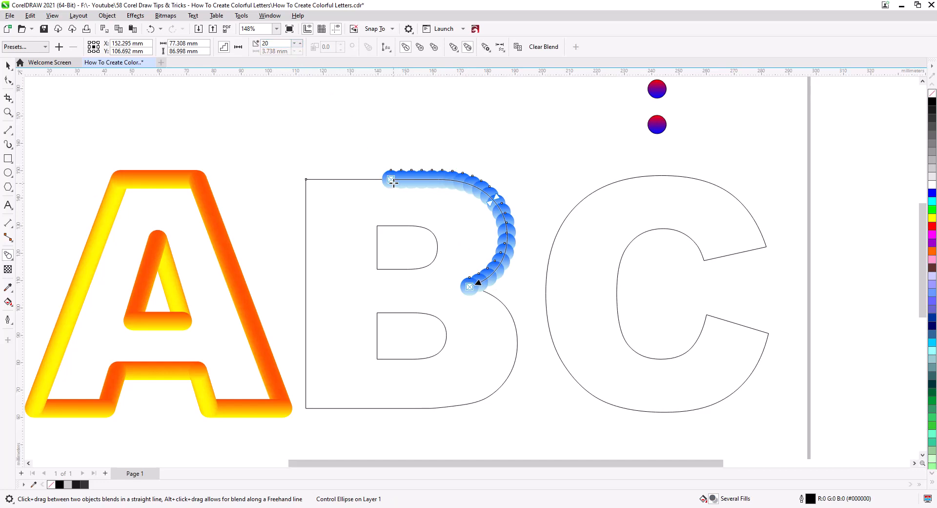
drag(525, 353, 456, 406)
drag(469, 287, 305, 177)
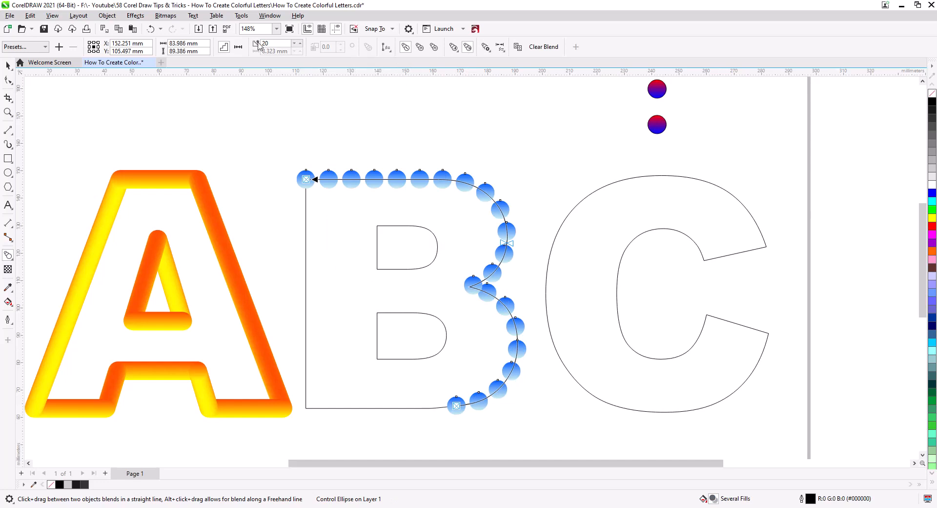
Set the blue blend to 1000 steps, blend it along the full path of the B, and deselect it.
text(1000)
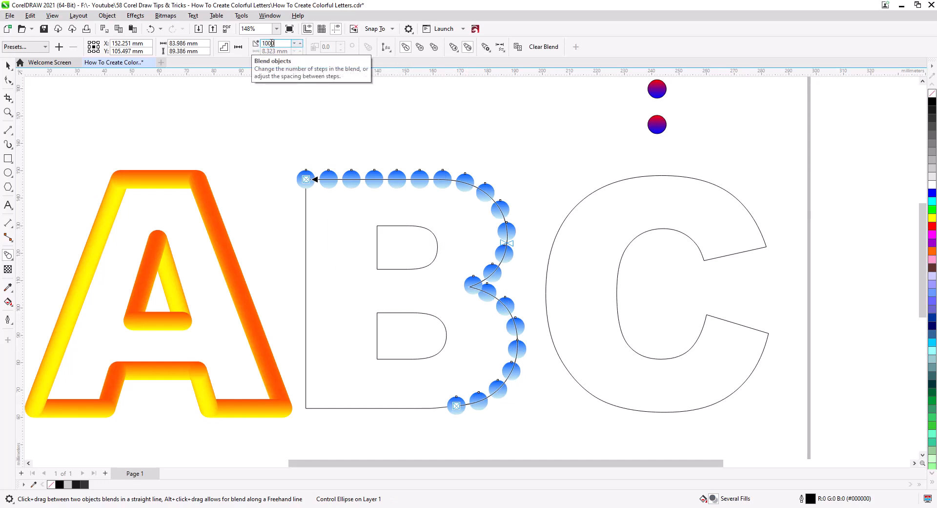
key(Return)
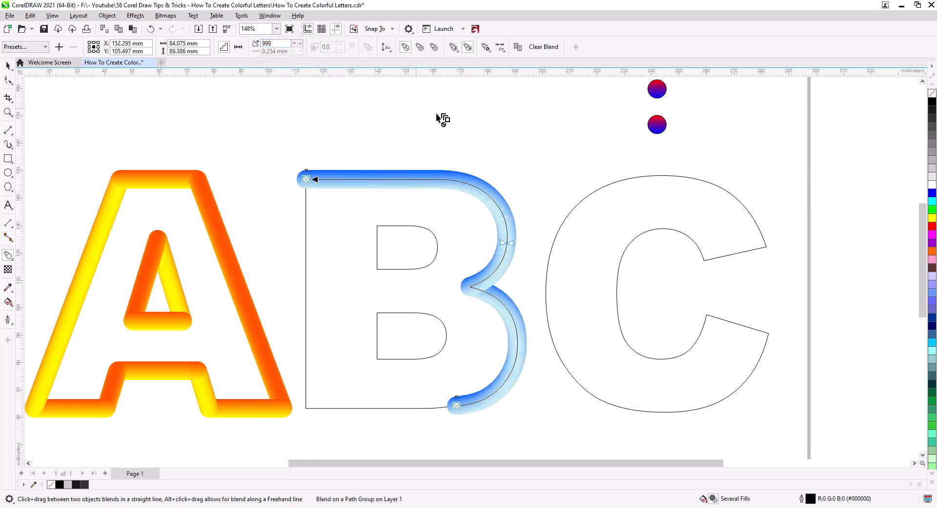
click(488, 50)
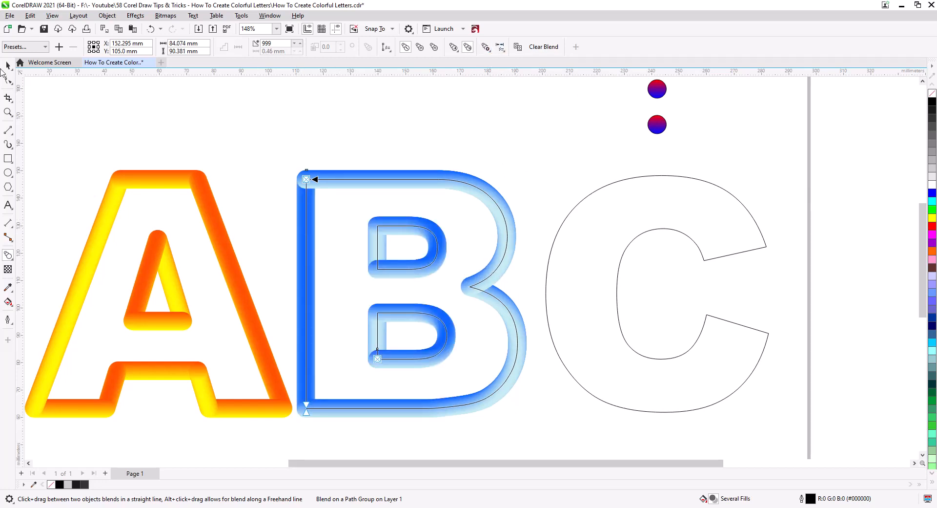
click(8, 66)
click(288, 177)
Blend the two red-to-blue circles above the C into each other and remove the blend's outline.
drag(421, 247, 303, 243)
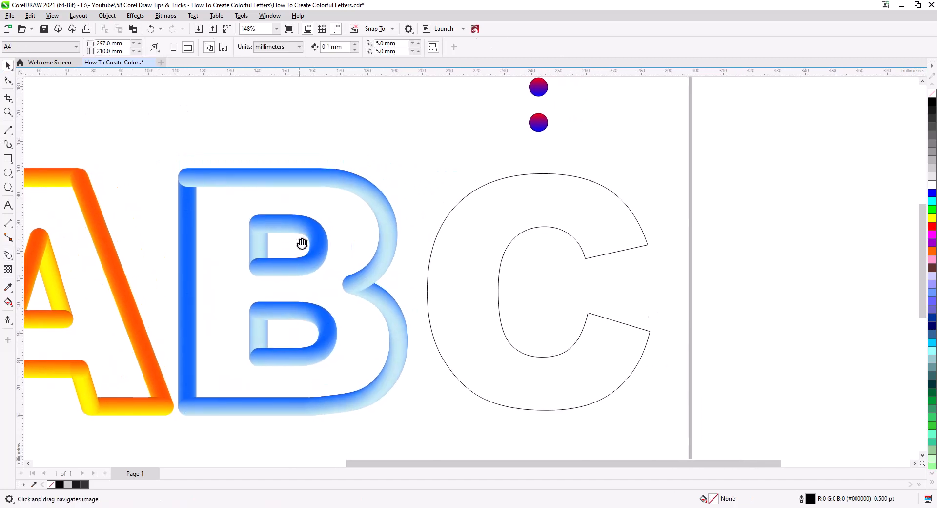
click(539, 90)
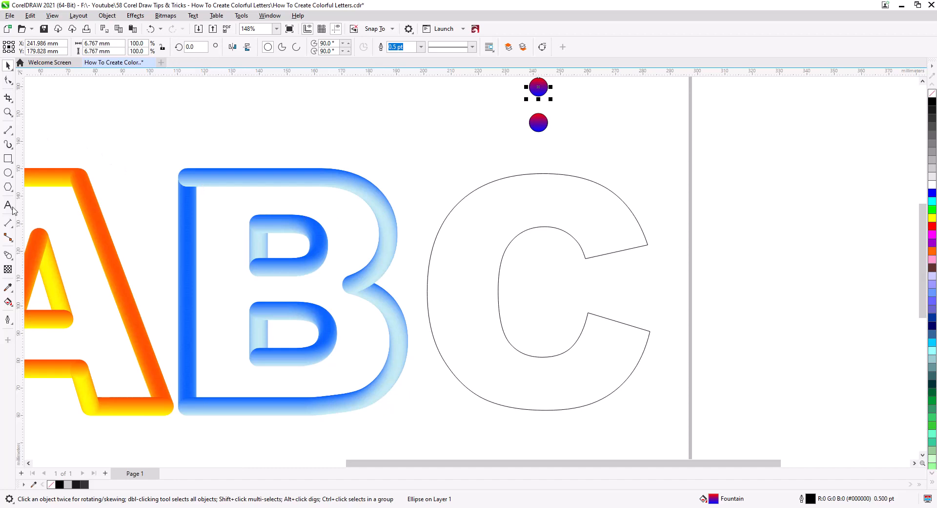
click(8, 255)
drag(539, 88, 539, 124)
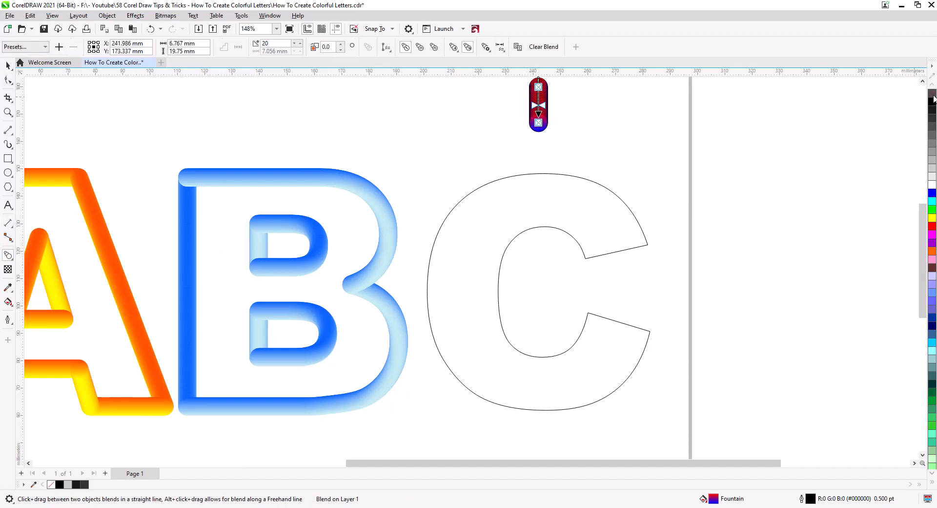
Attach the red-to-blue blend to the outline of the letter C as its new path.
click(386, 46)
click(386, 47)
click(386, 47)
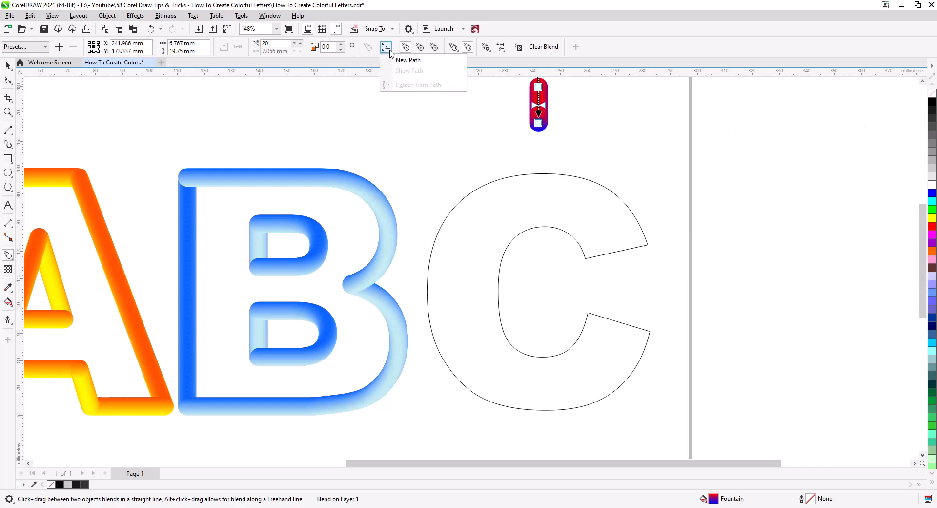
click(405, 60)
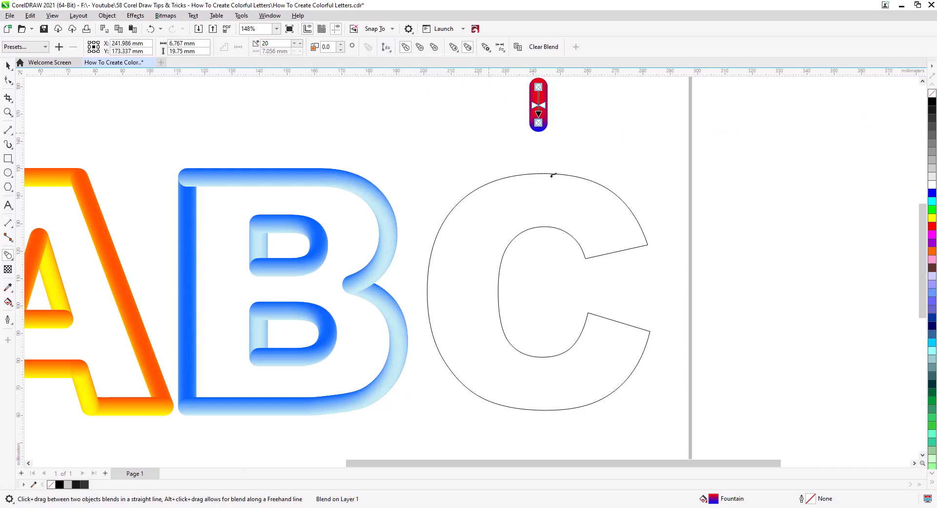
click(614, 191)
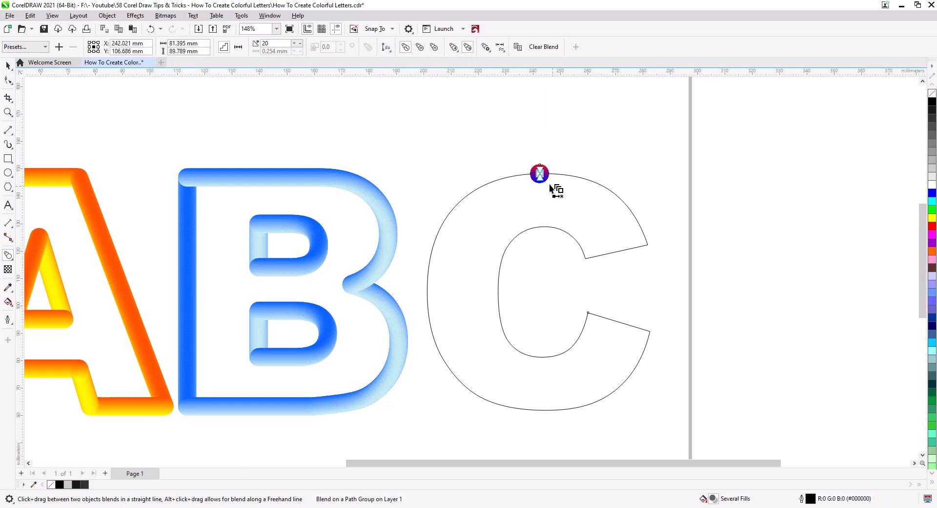
Move one end circle of the C's blend to the letter's upper tip and blend along the full path.
drag(592, 196, 642, 247)
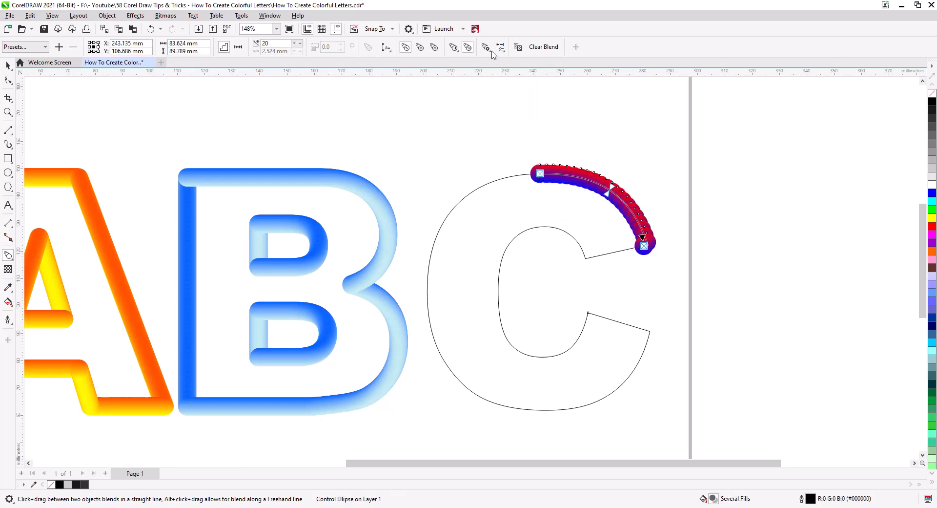
click(485, 47)
click(512, 101)
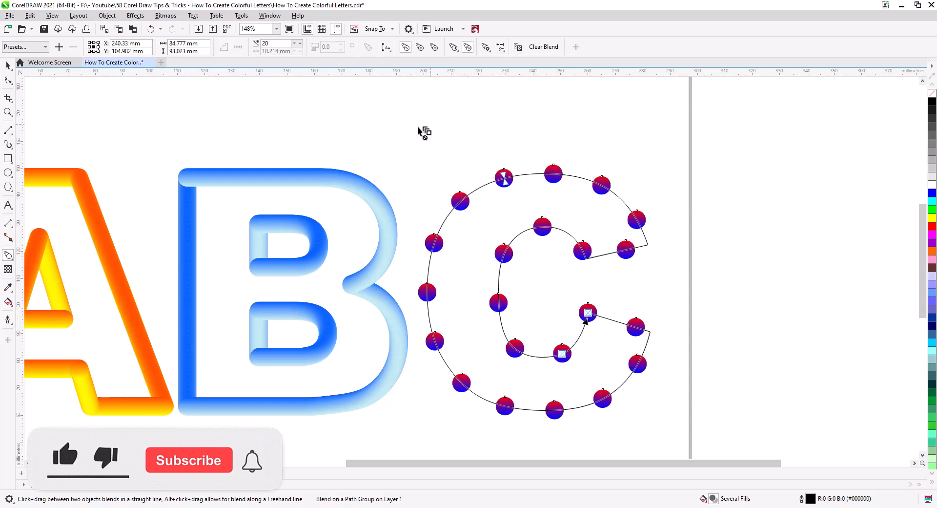
Set the red-to-blue blend of the C to 1000 steps and deselect it.
double_click(281, 43)
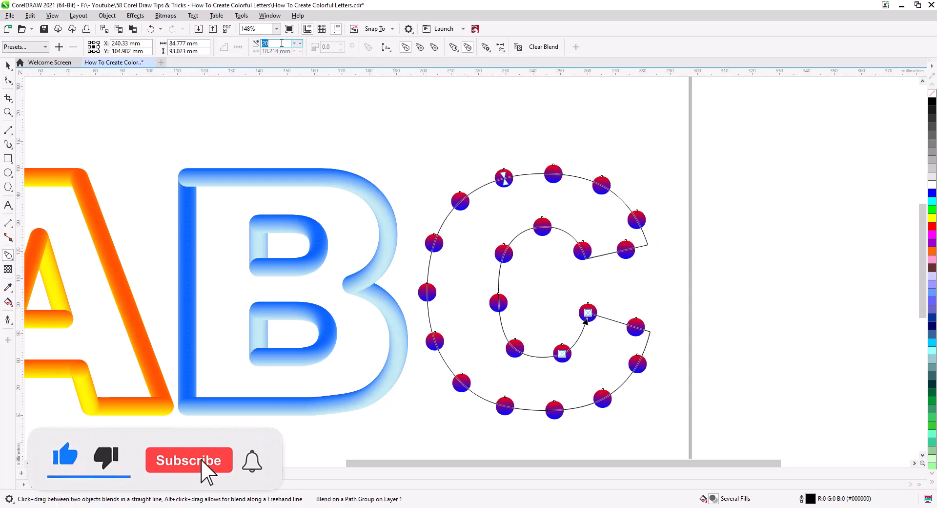
text(1000)
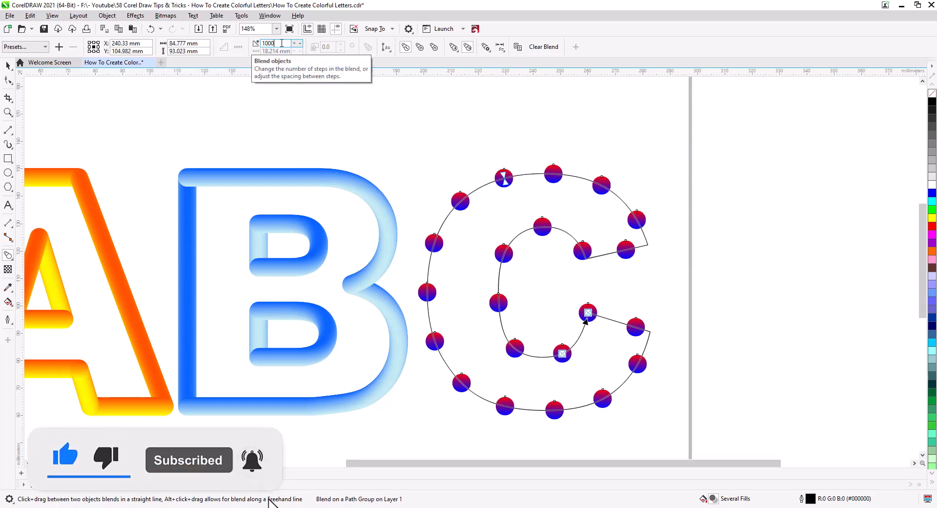
key(Return)
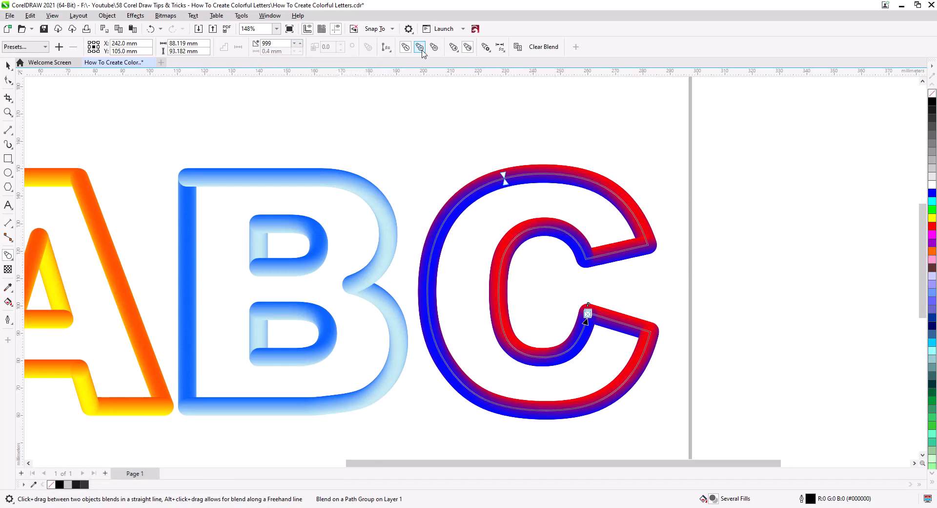
drag(340, 141, 464, 130)
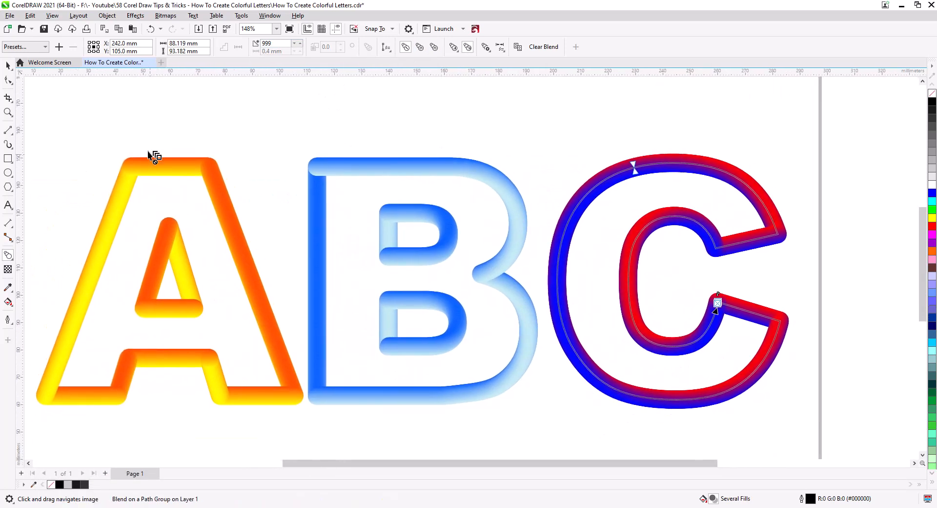
click(7, 66)
click(502, 141)
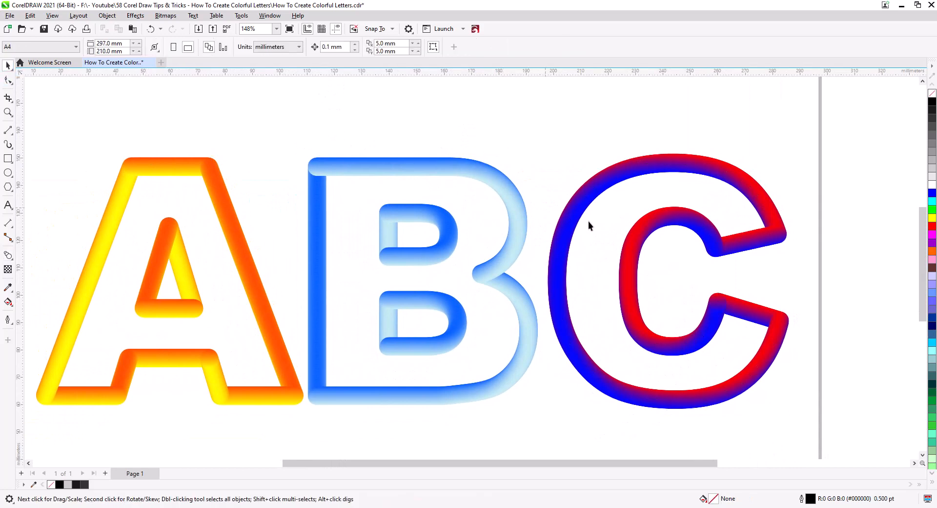
Examine the blended colours of the C up close, and compare the three finished letters.
scroll(718, 264, up, 4)
drag(772, 252, 661, 149)
scroll(745, 328, up, 3)
drag(598, 345, 519, 161)
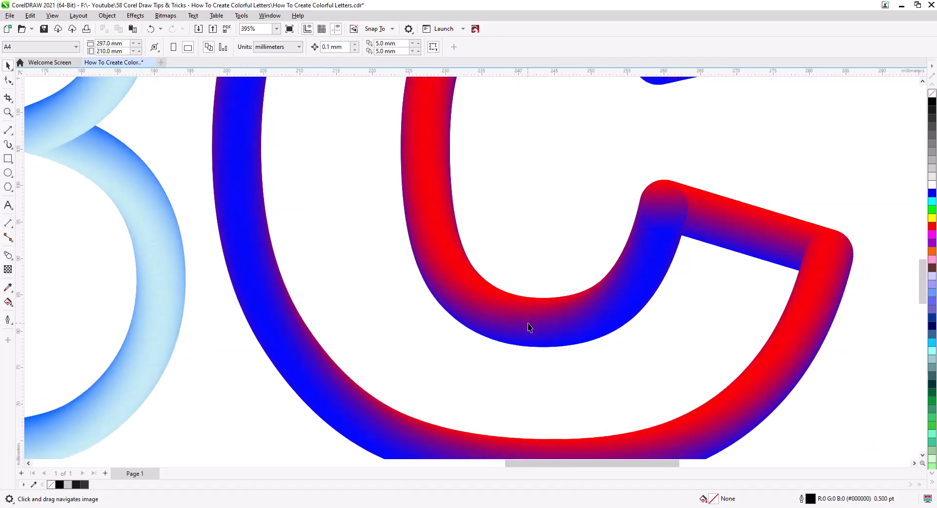
drag(528, 324, 519, 275)
click(422, 263)
scroll(423, 257, down, 5)
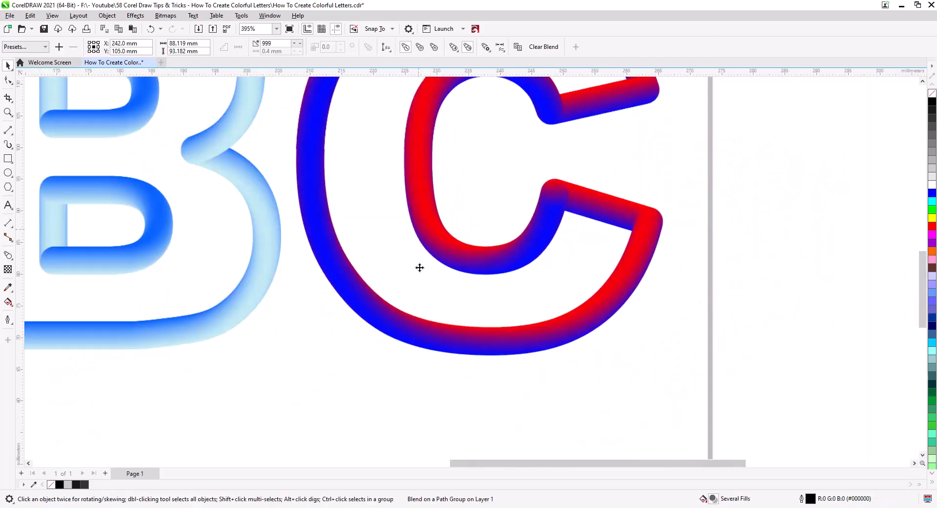
drag(381, 220, 533, 307)
scroll(480, 279, down, 2)
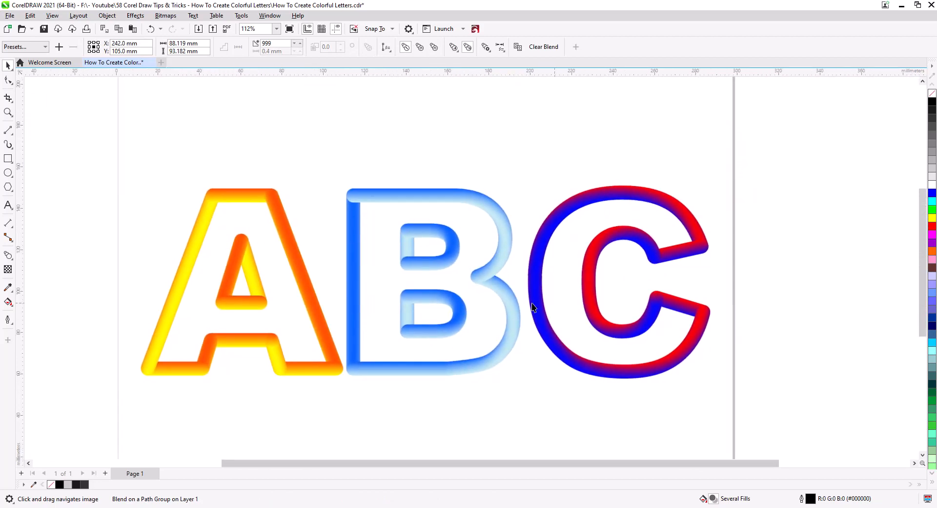
Try rotating all objects of the B's blend along its path, and switch the rotation back off.
key(space)
click(511, 303)
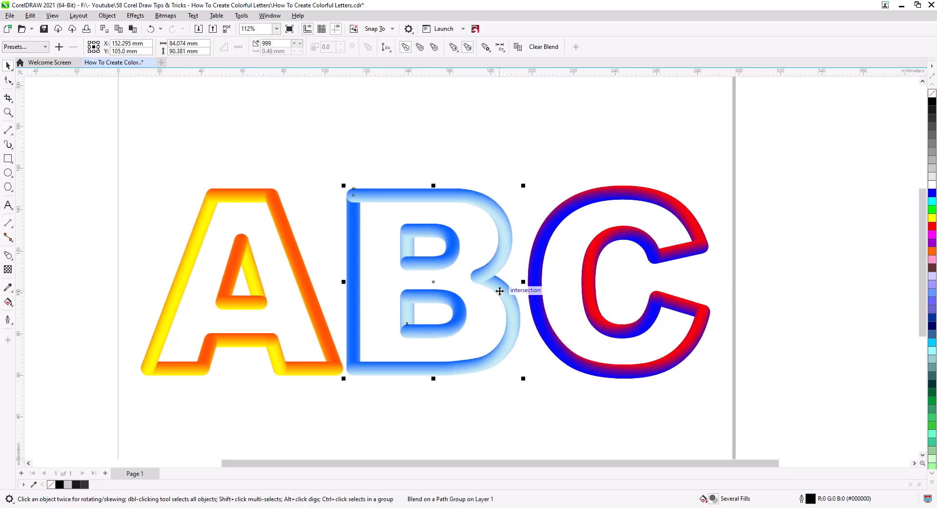
scroll(395, 336, up, 4)
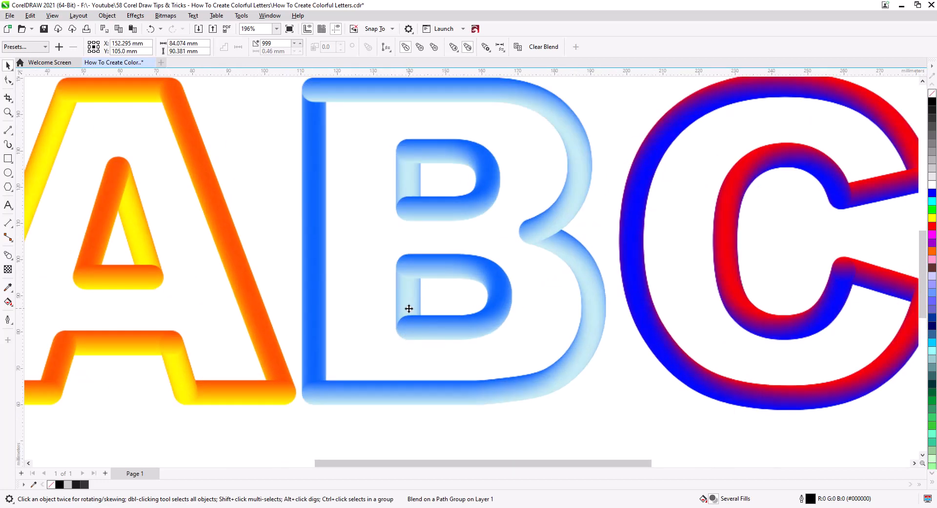
click(310, 96)
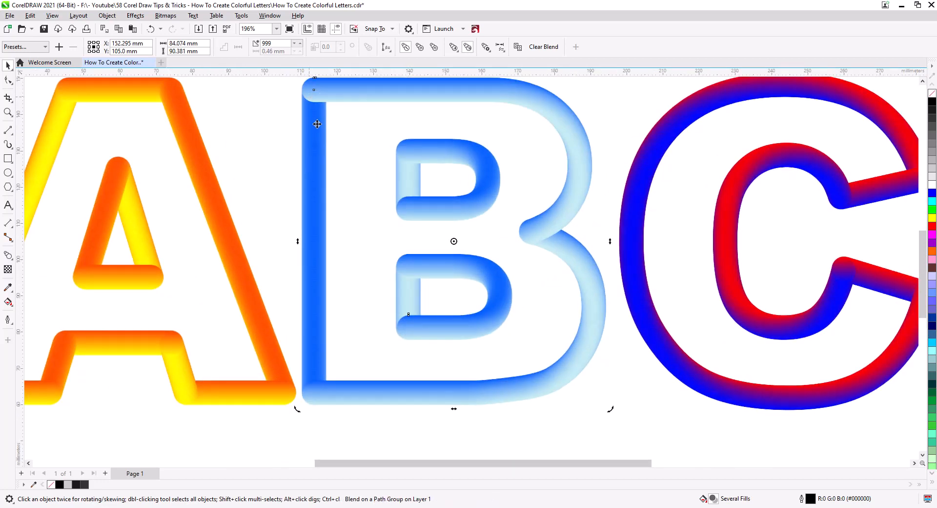
click(486, 47)
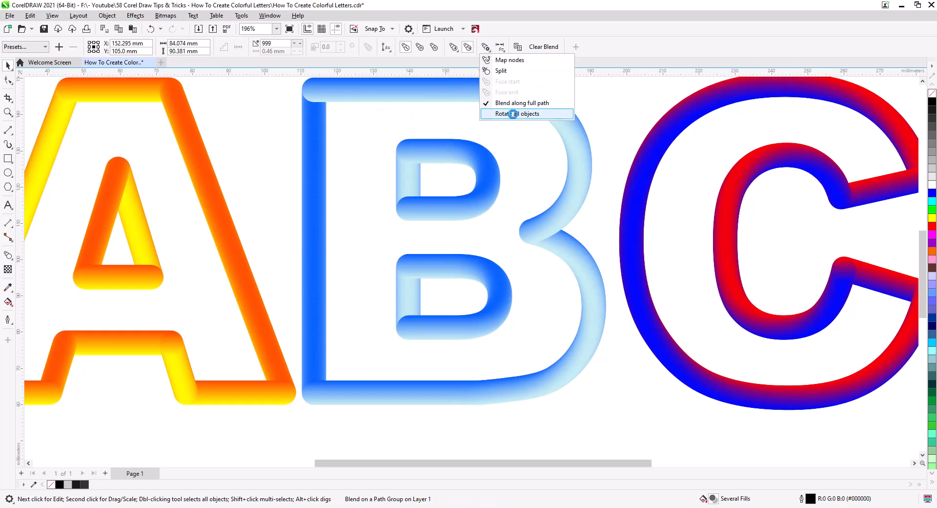
click(503, 114)
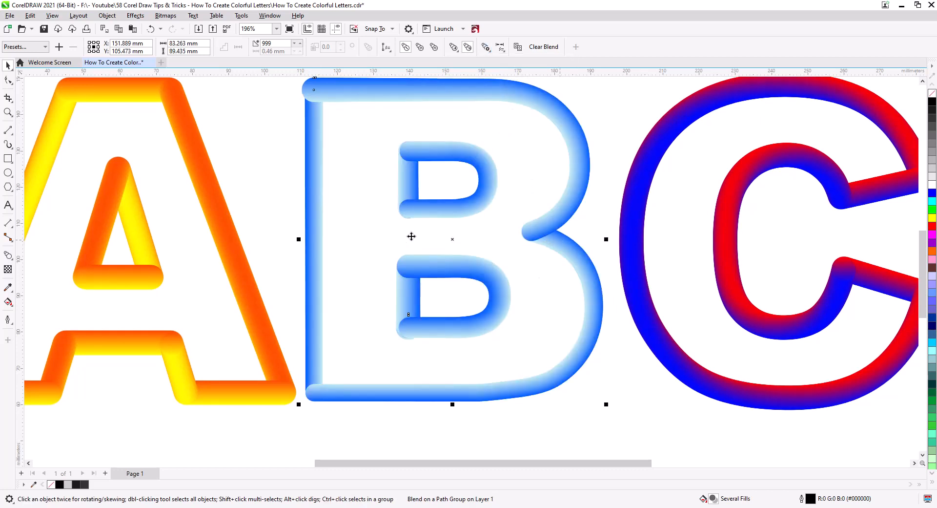
click(485, 46)
click(502, 114)
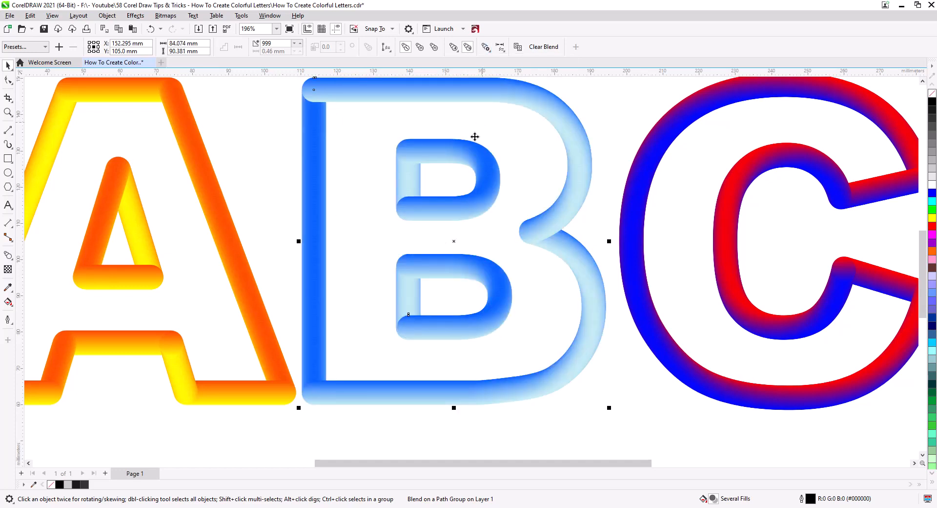
Try both rainbow colour progressions on the B's blend and restore the direct colour blend.
click(422, 48)
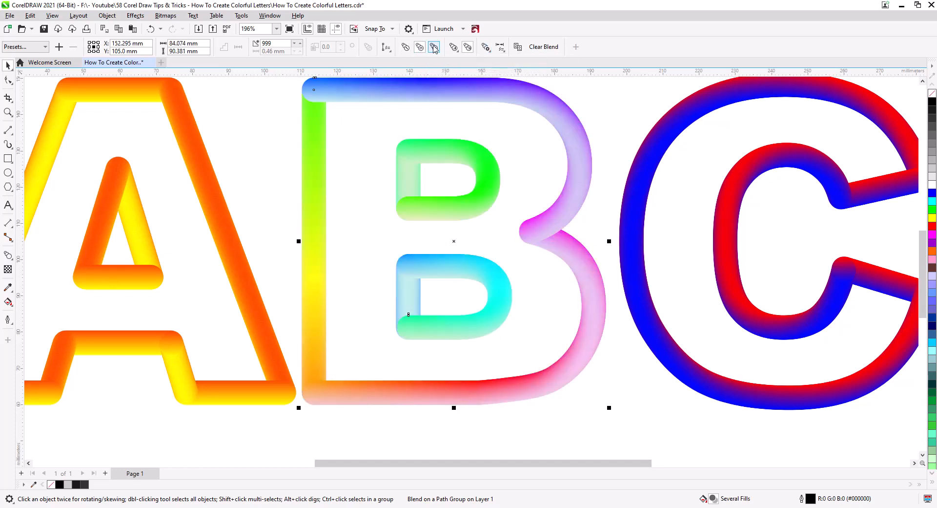
click(434, 48)
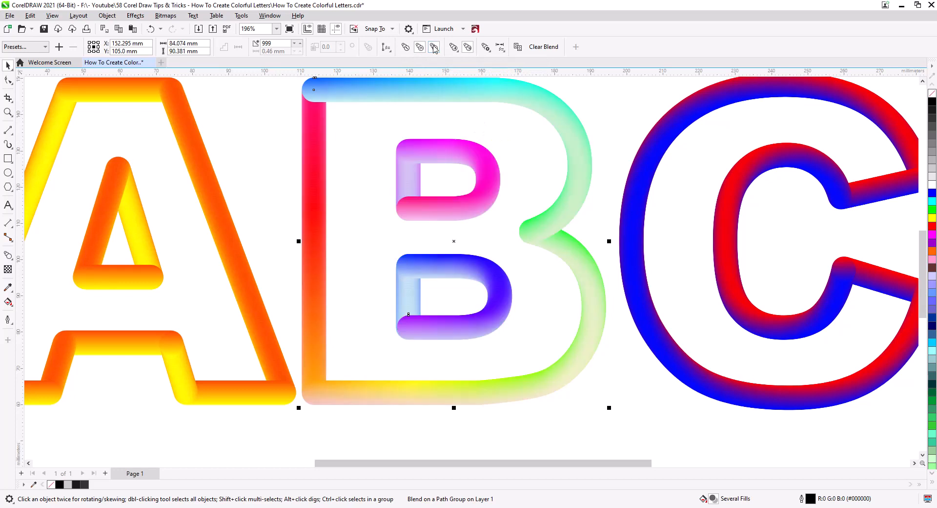
click(408, 49)
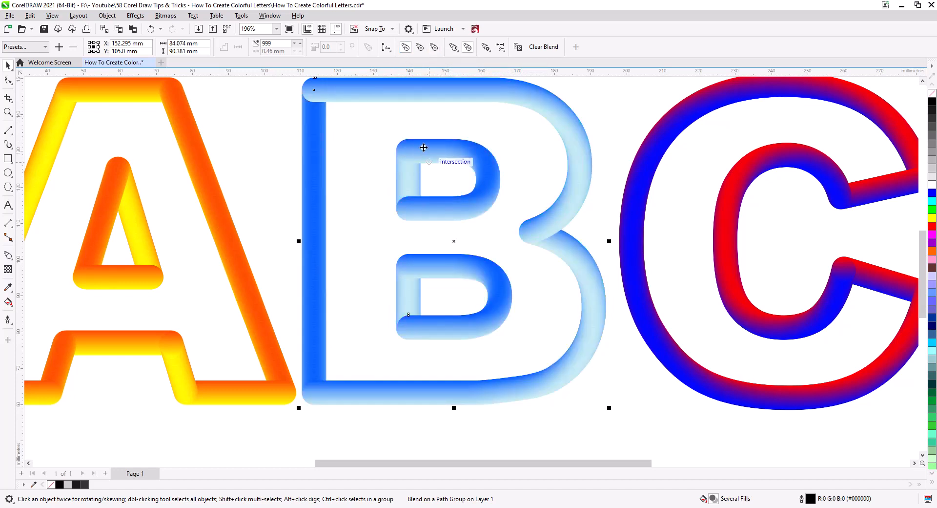
Slide one end circle of the B's blend and one of the A's blend along their paths to open a small gap in each outline.
double_click(314, 92)
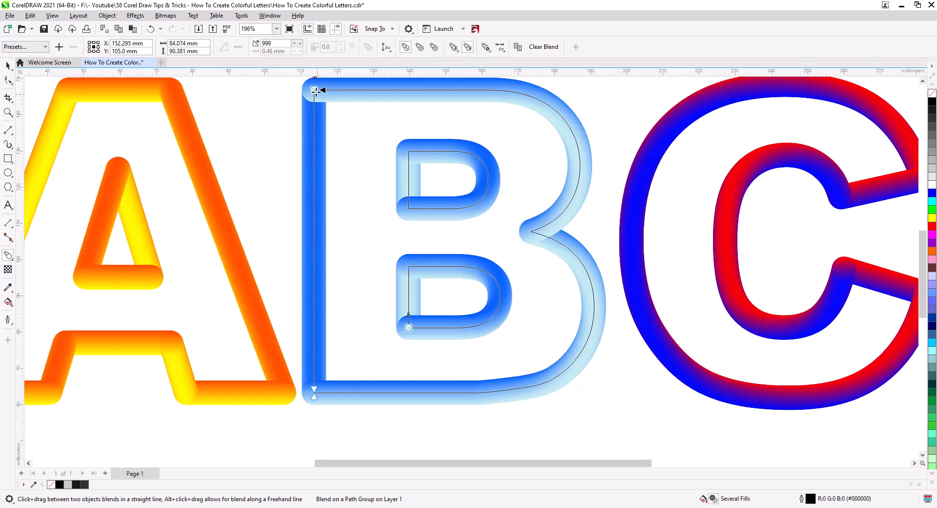
drag(324, 90, 345, 89)
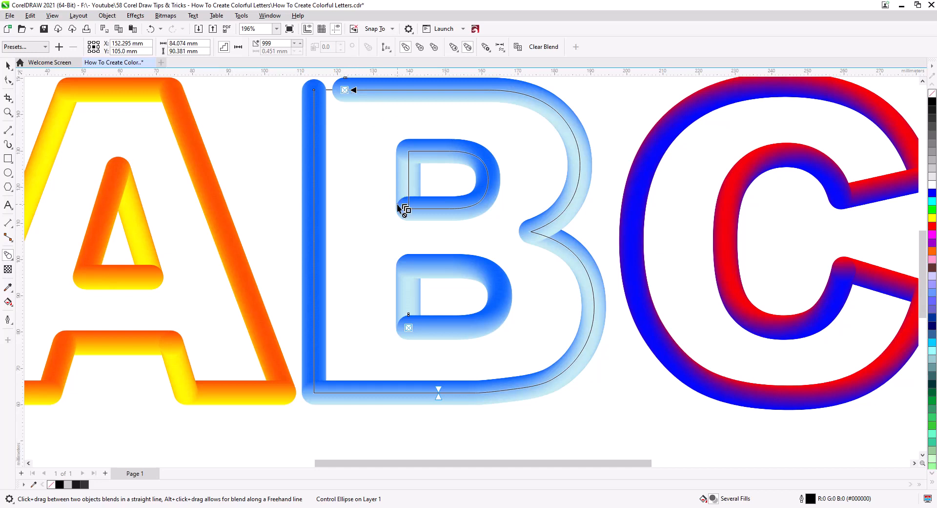
drag(528, 222, 674, 247)
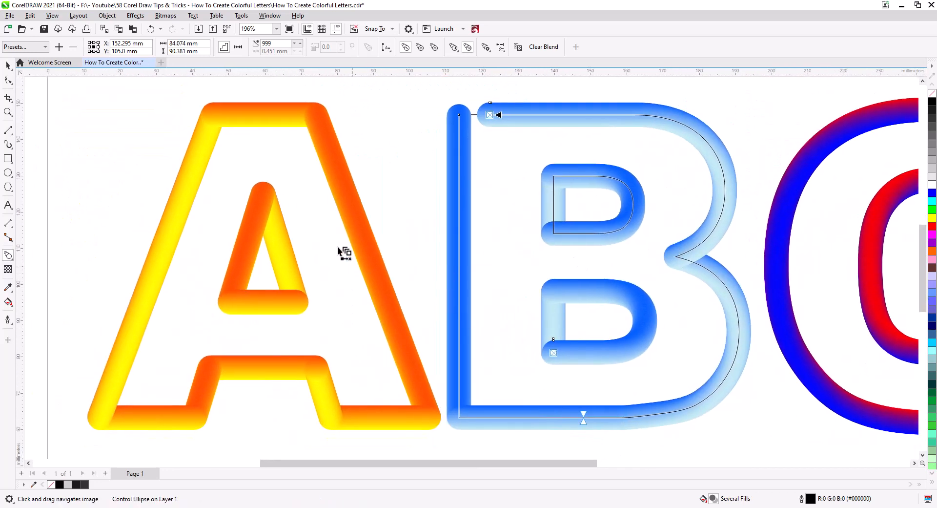
click(348, 223)
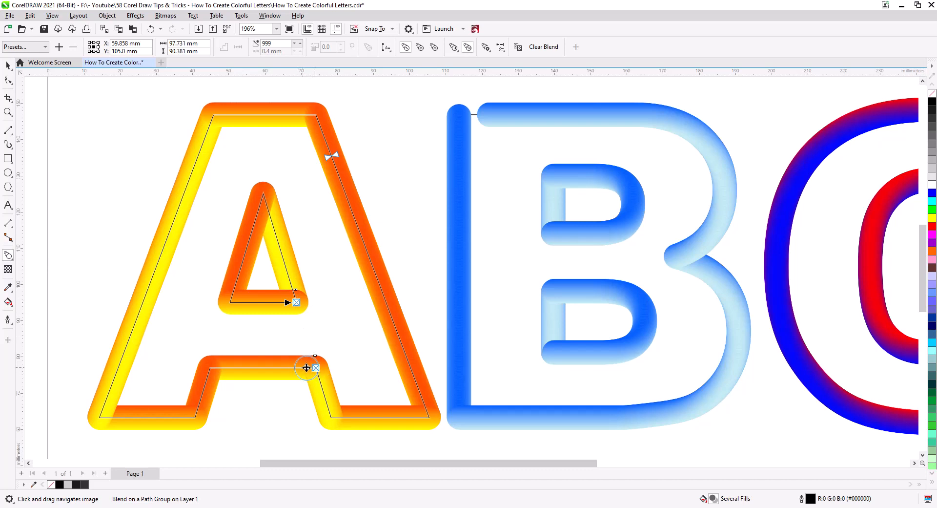
drag(306, 367, 288, 367)
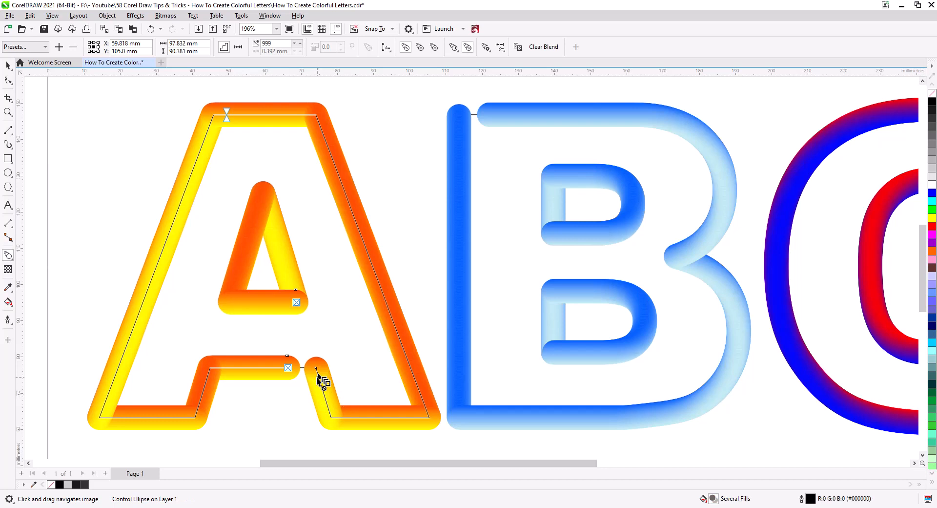
drag(288, 367, 275, 368)
Slide one end circle of the C's blend down the inner curve to open a small gap near its lower tip.
scroll(335, 387, right, 3)
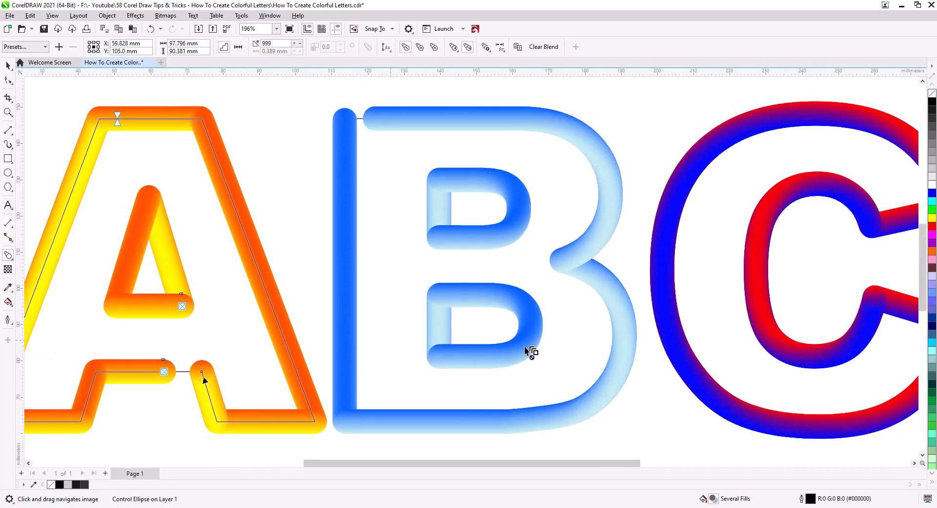
scroll(526, 347, down, 2)
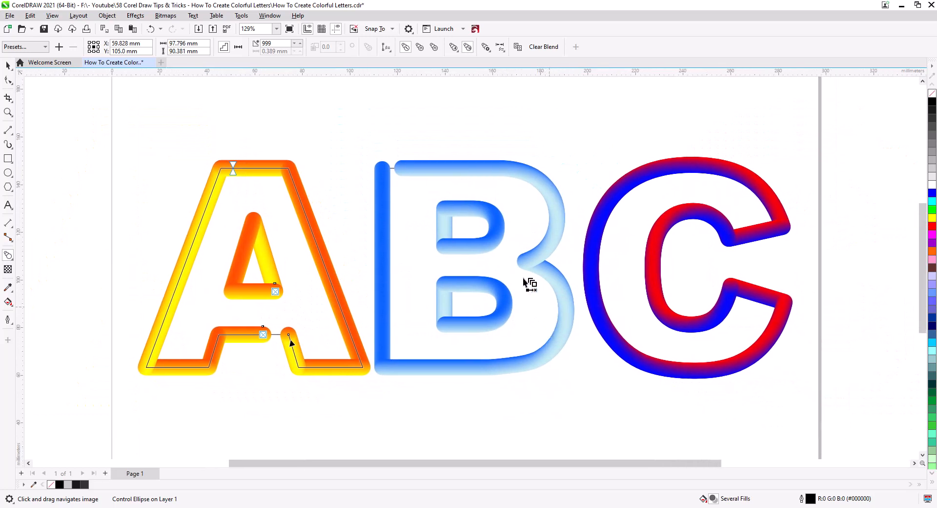
click(561, 299)
click(661, 367)
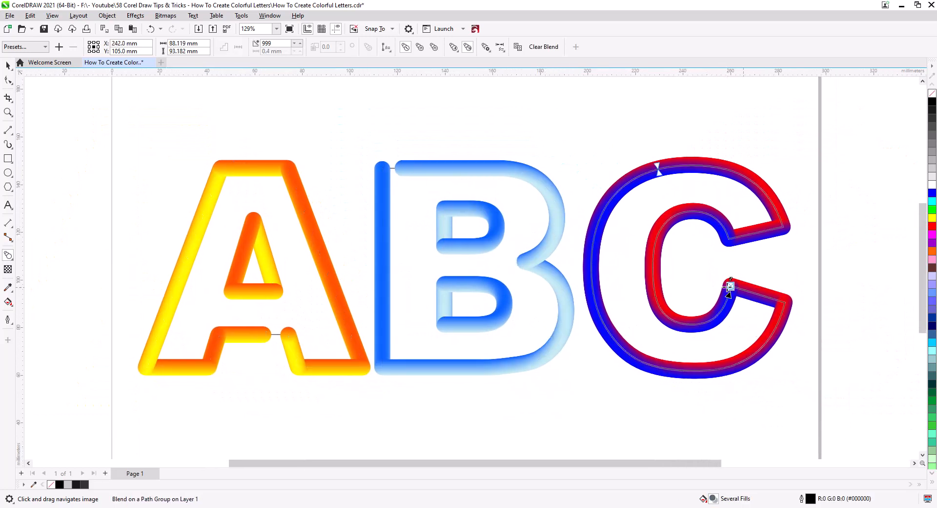
drag(731, 287, 724, 305)
click(8, 65)
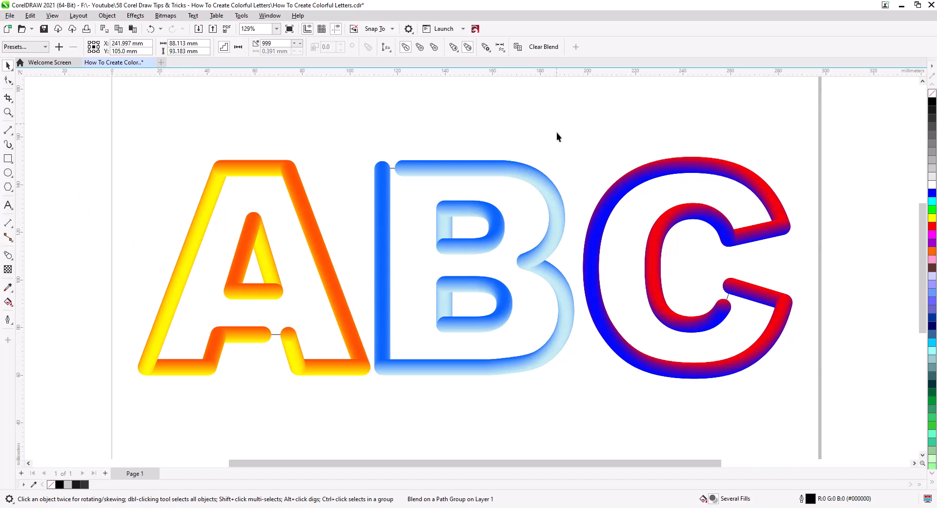
Break apart the red-to-blue blend of the C.
click(674, 291)
key(ctrl+z)
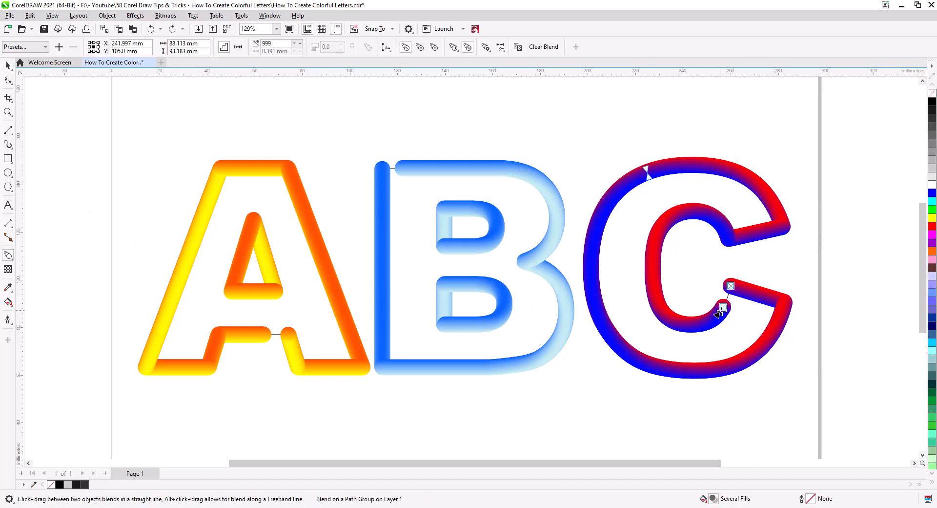
right_click(722, 307)
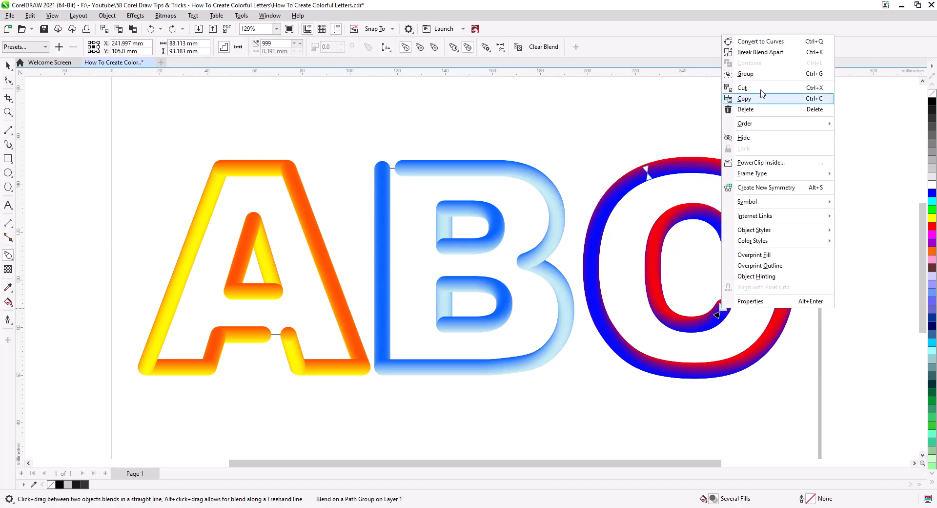
click(774, 56)
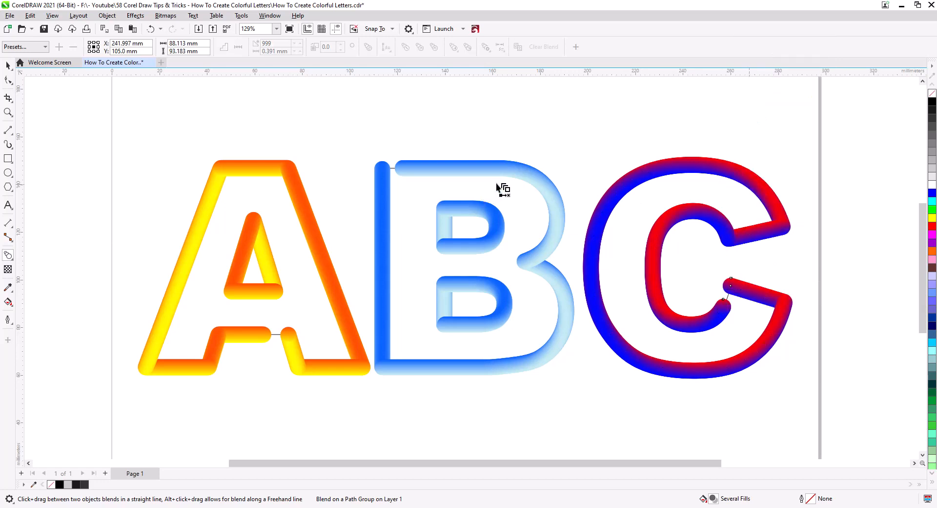
Break apart the blue blend of the B.
click(513, 173)
right_click(512, 172)
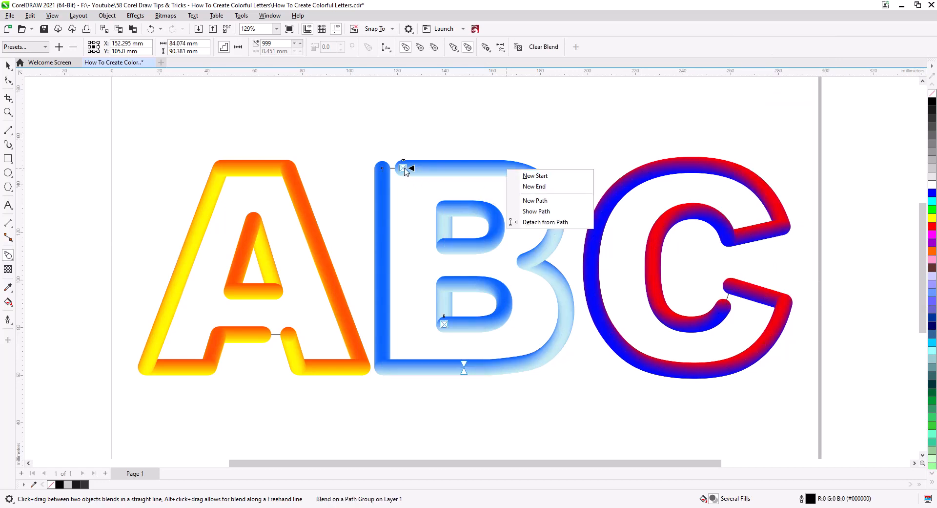
click(401, 167)
right_click(401, 167)
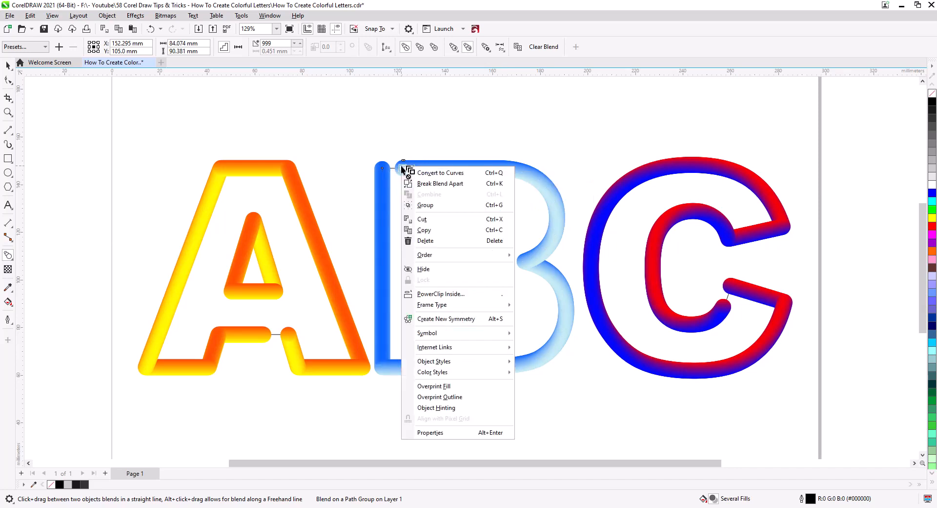
click(448, 184)
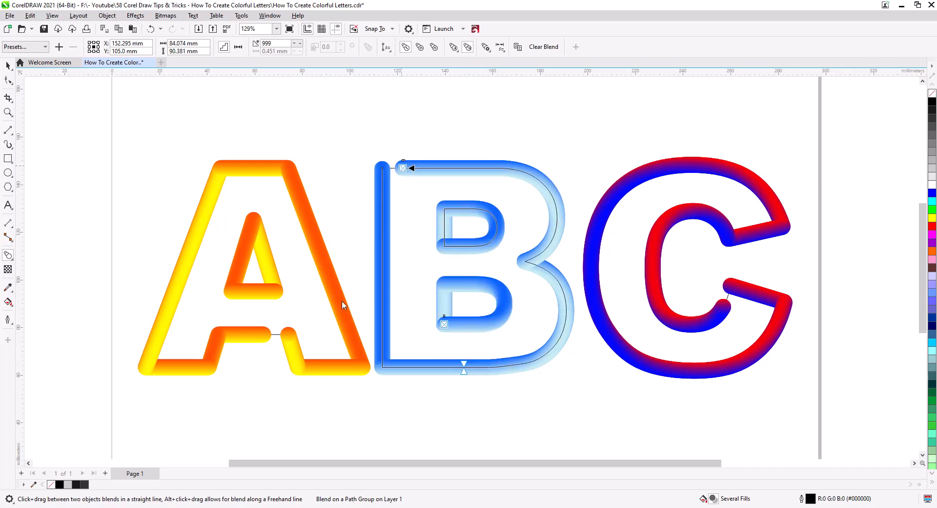
Break apart the orange-to-yellow blend of the A and deselect everything.
click(341, 303)
right_click(275, 335)
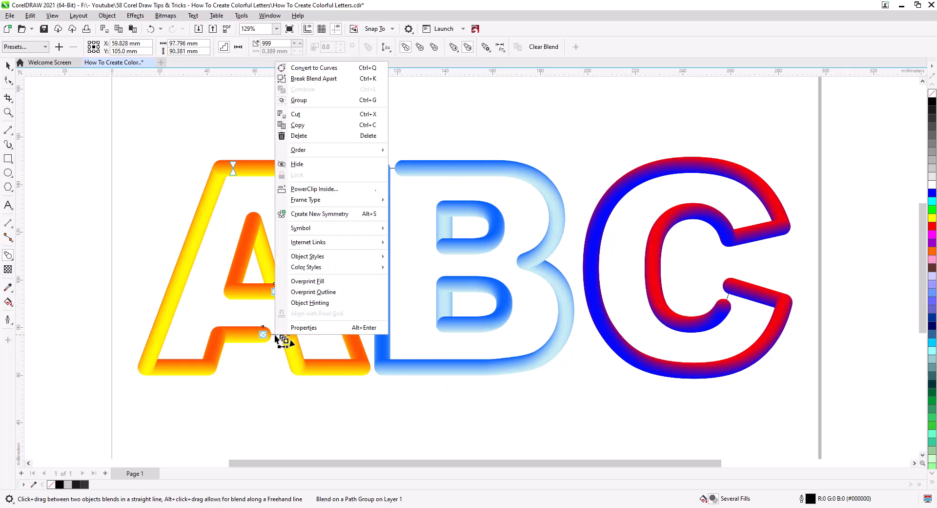
click(320, 82)
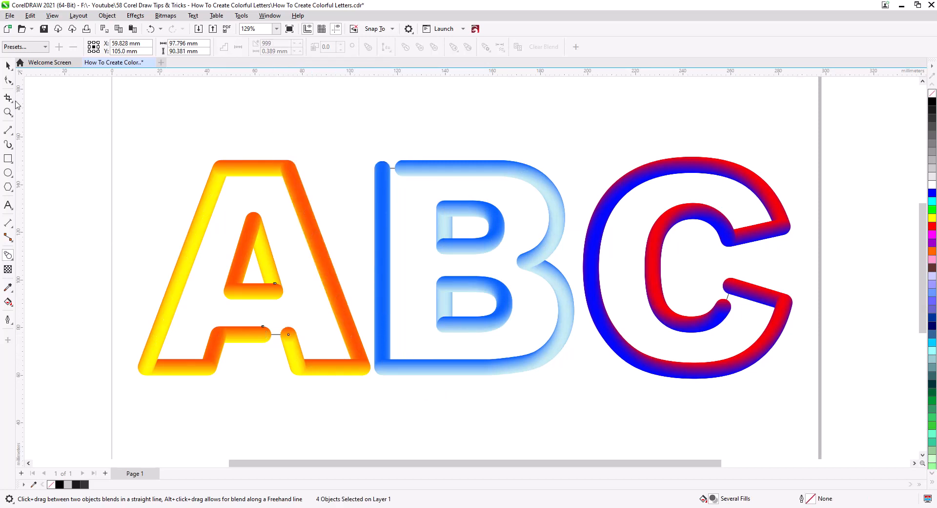
click(7, 66)
click(56, 144)
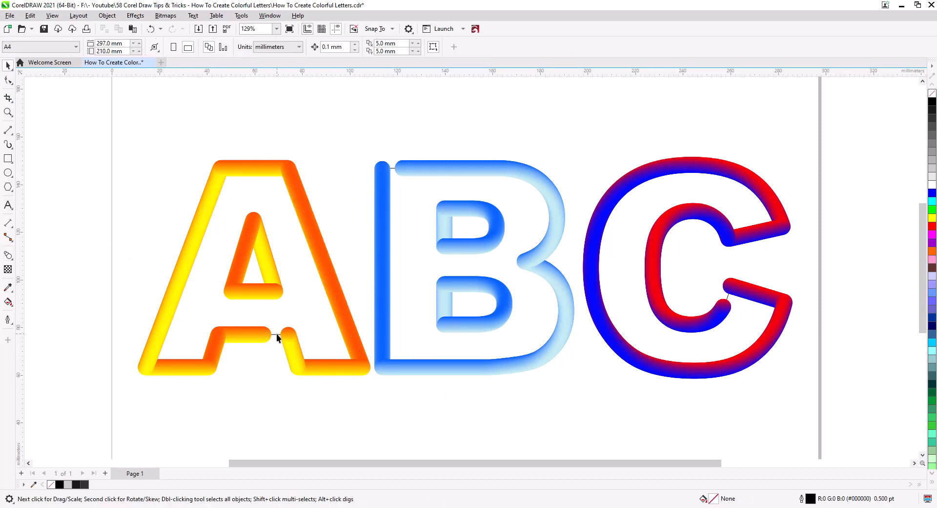
Delete the leftover outline paths of the A, B and C so only the broken-apart blends remain.
click(276, 335)
click(320, 344)
click(393, 172)
click(607, 263)
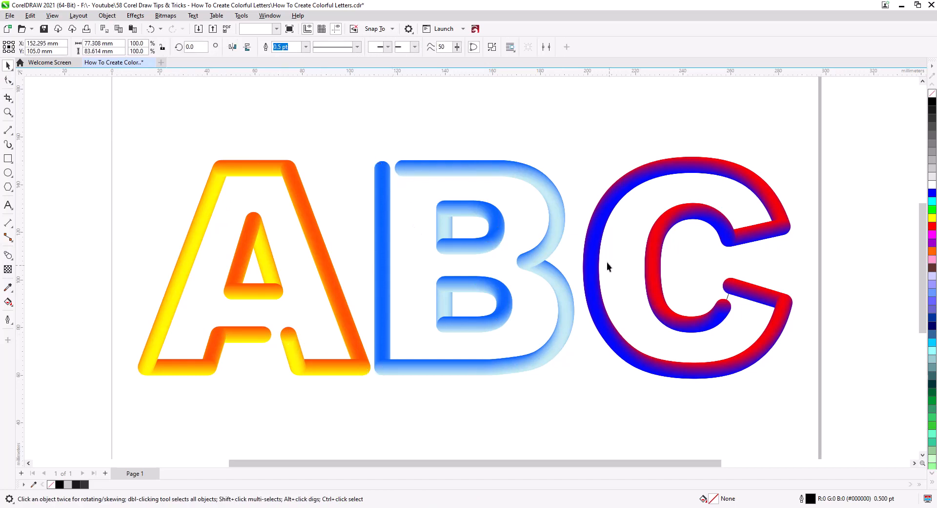
click(727, 299)
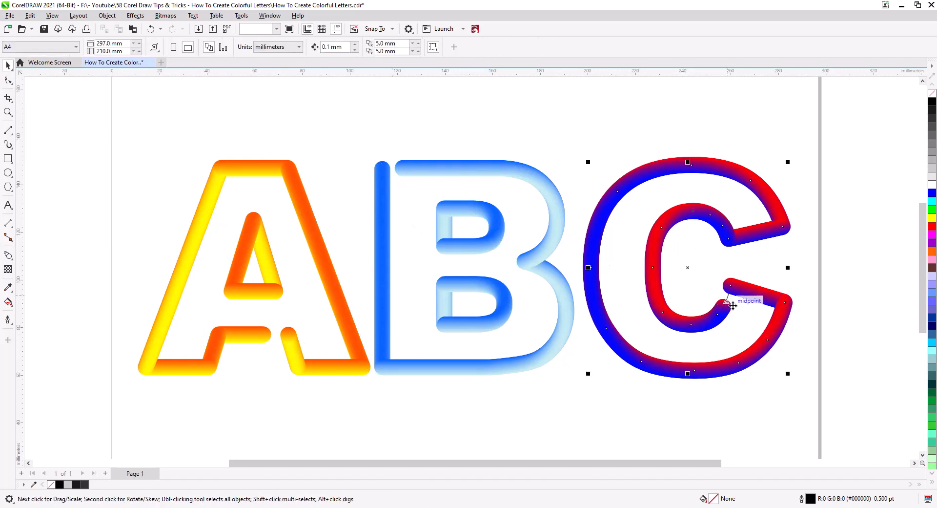
click(698, 350)
Draw a black-filled rectangle about 336 × 147 mm around the ABC letters and send it to the back as their background.
scroll(731, 304, down, 1)
scroll(731, 304, down, 2)
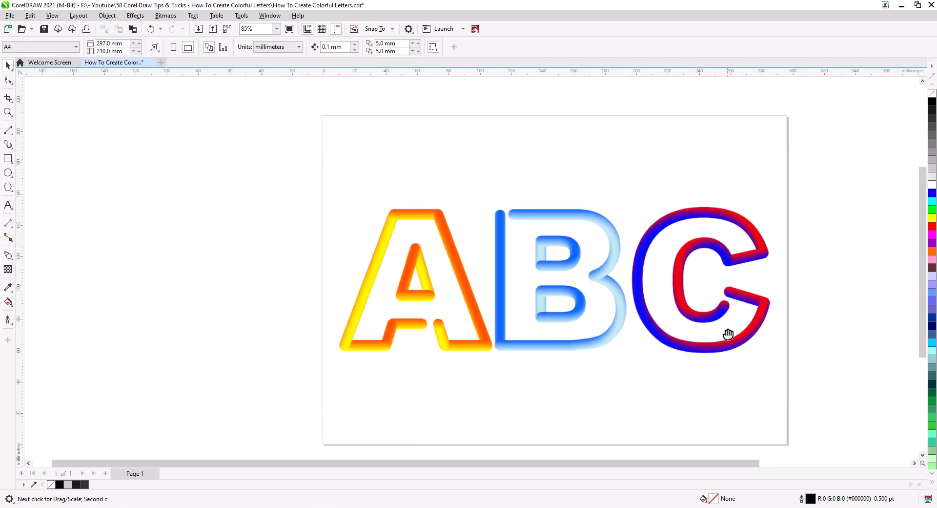
drag(726, 330, 667, 297)
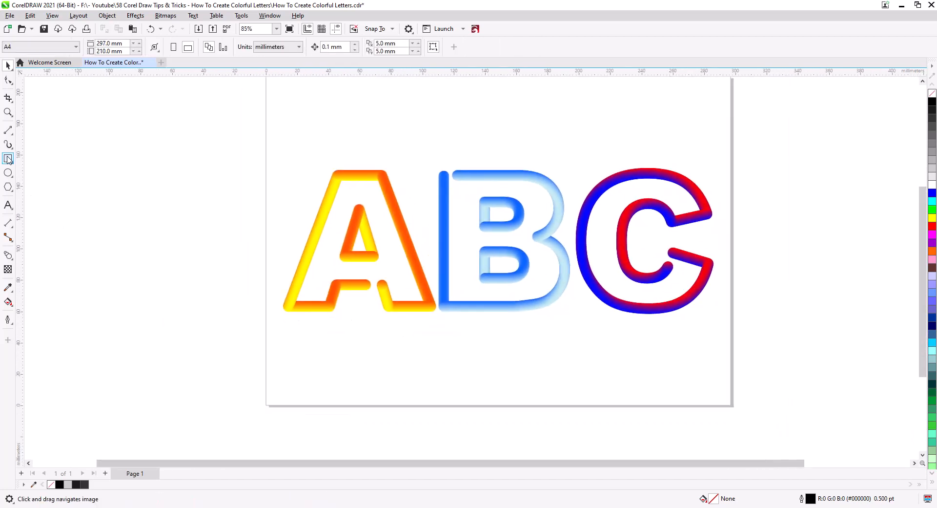
drag(230, 131, 761, 361)
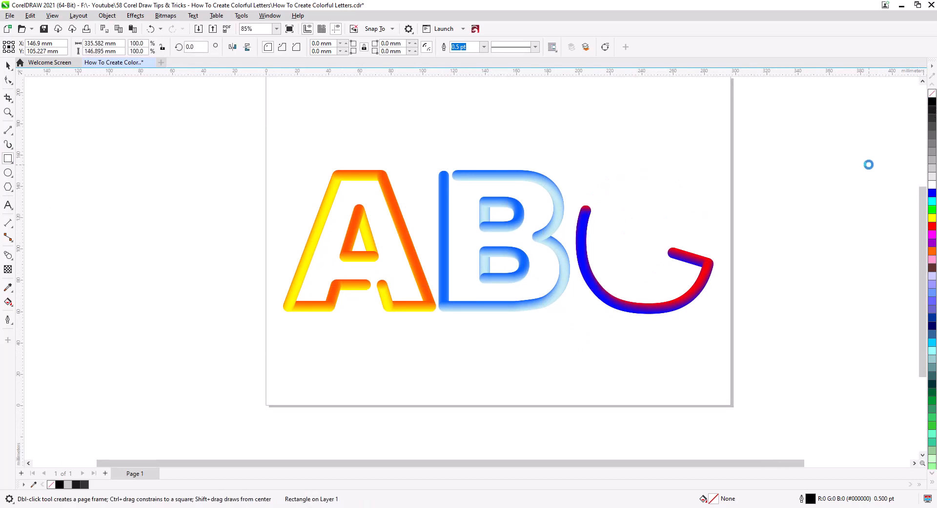
key(shift+Page_Down)
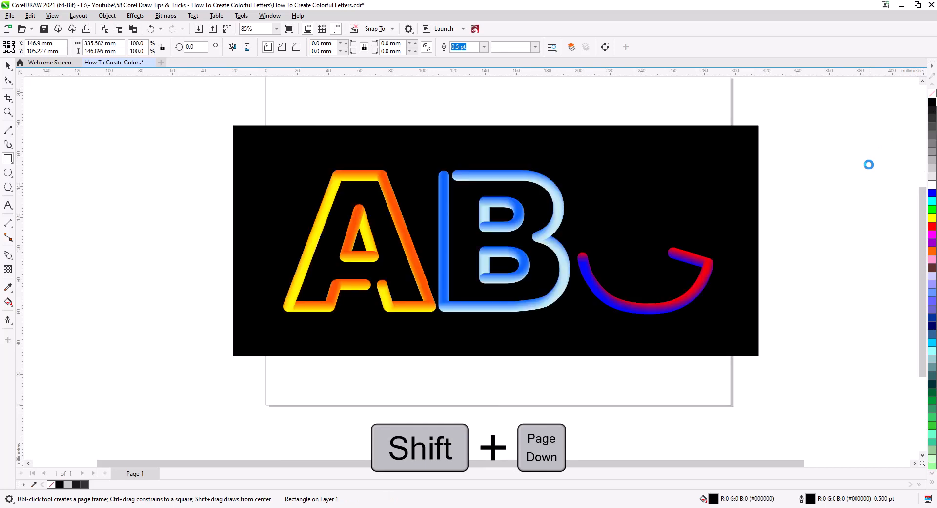
key(space)
click(834, 219)
Examine the gradients and gaps of the A, B and C up close against the black background, including the full design.
scroll(339, 254, up, 1)
scroll(414, 274, up, 1)
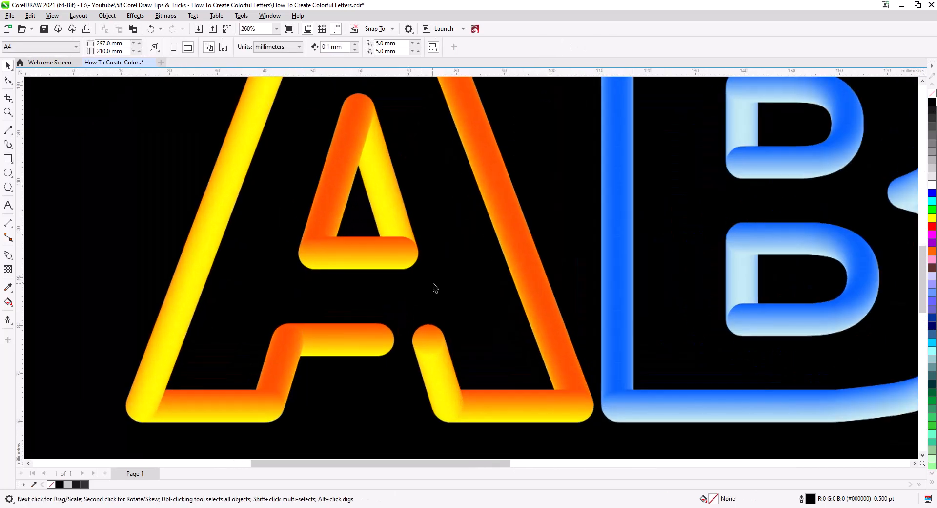
scroll(440, 251, up, 2)
drag(397, 366, 278, 230)
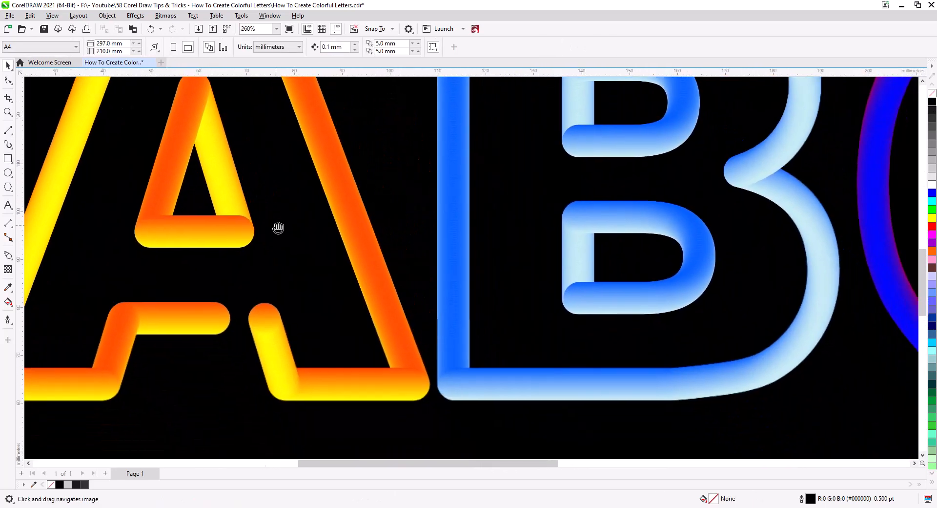
drag(504, 303, 366, 345)
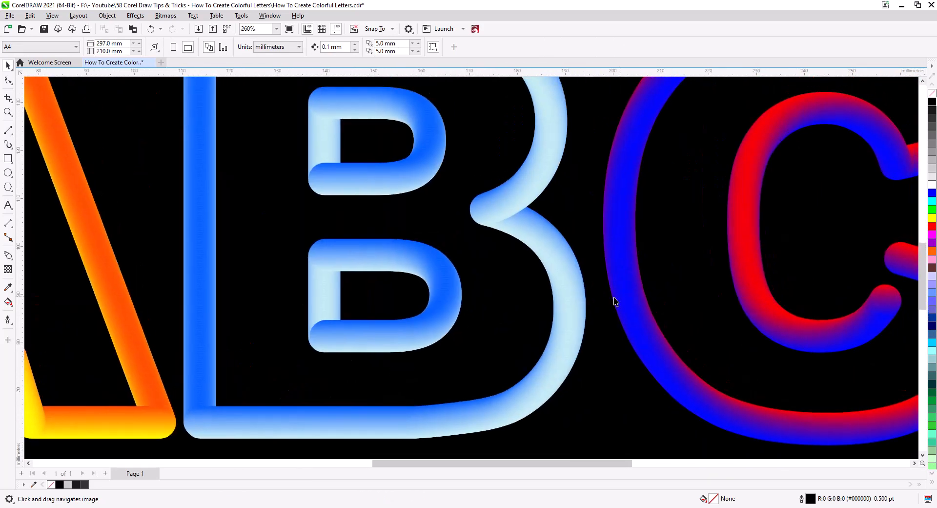
drag(655, 336, 540, 391)
scroll(590, 326, down, 5)
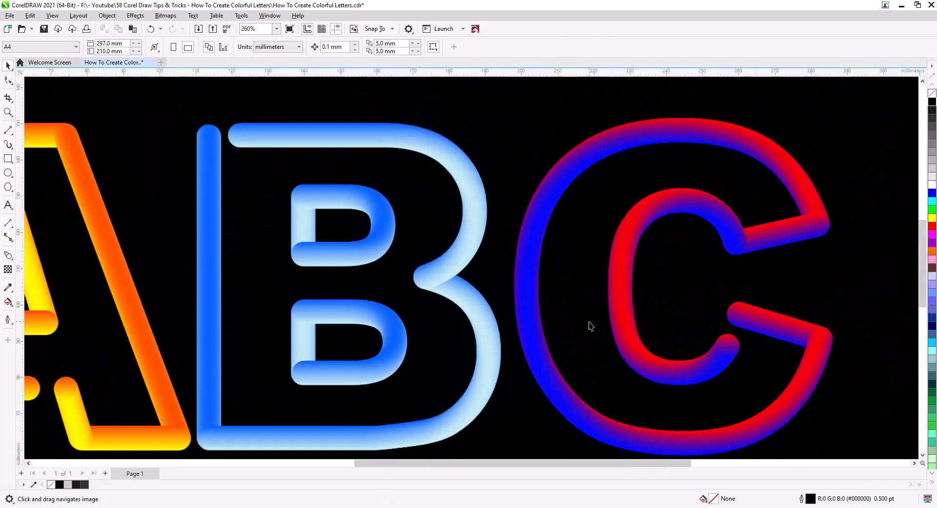
scroll(592, 330, down, 5)
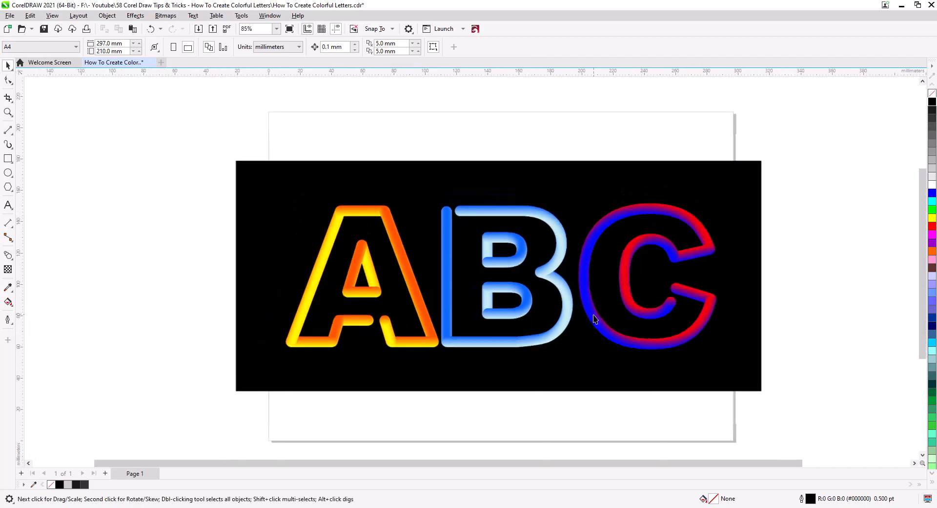
drag(590, 320, 564, 307)
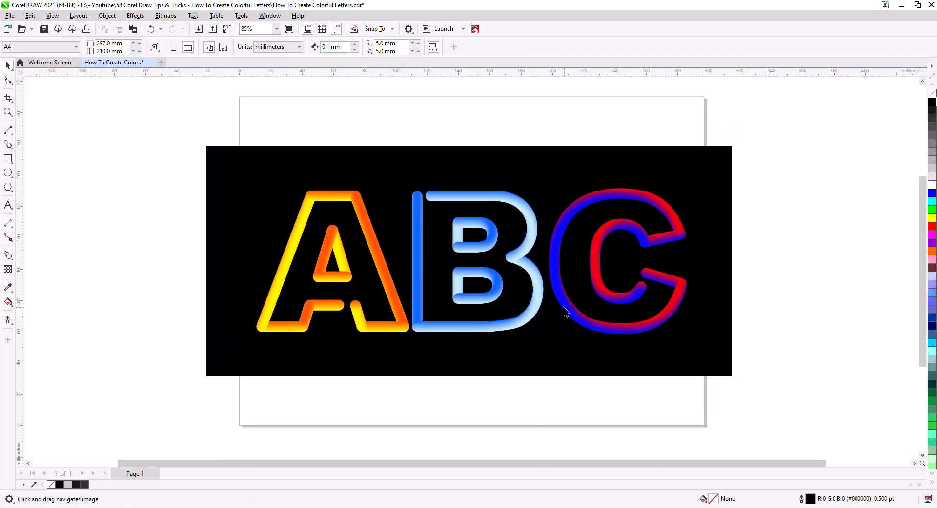